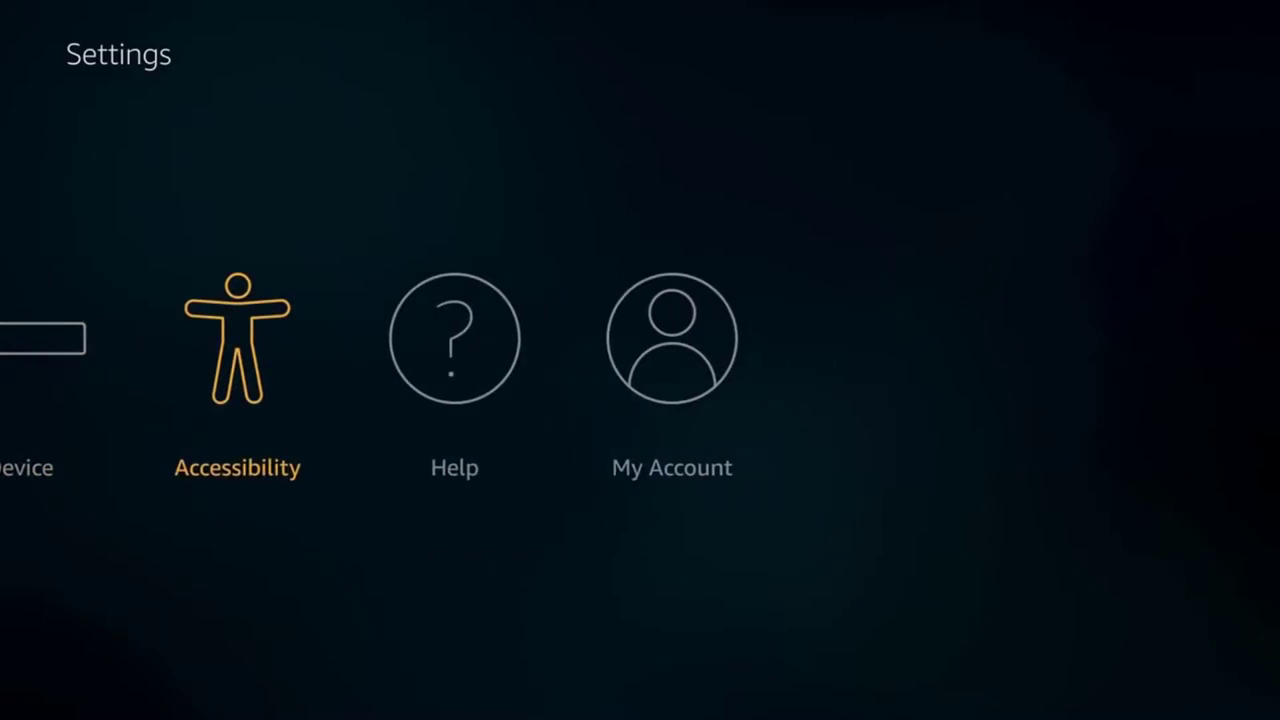
Turn on Apps from Unknown Sources under Device > Developer options.
key(Left)
key(Return)
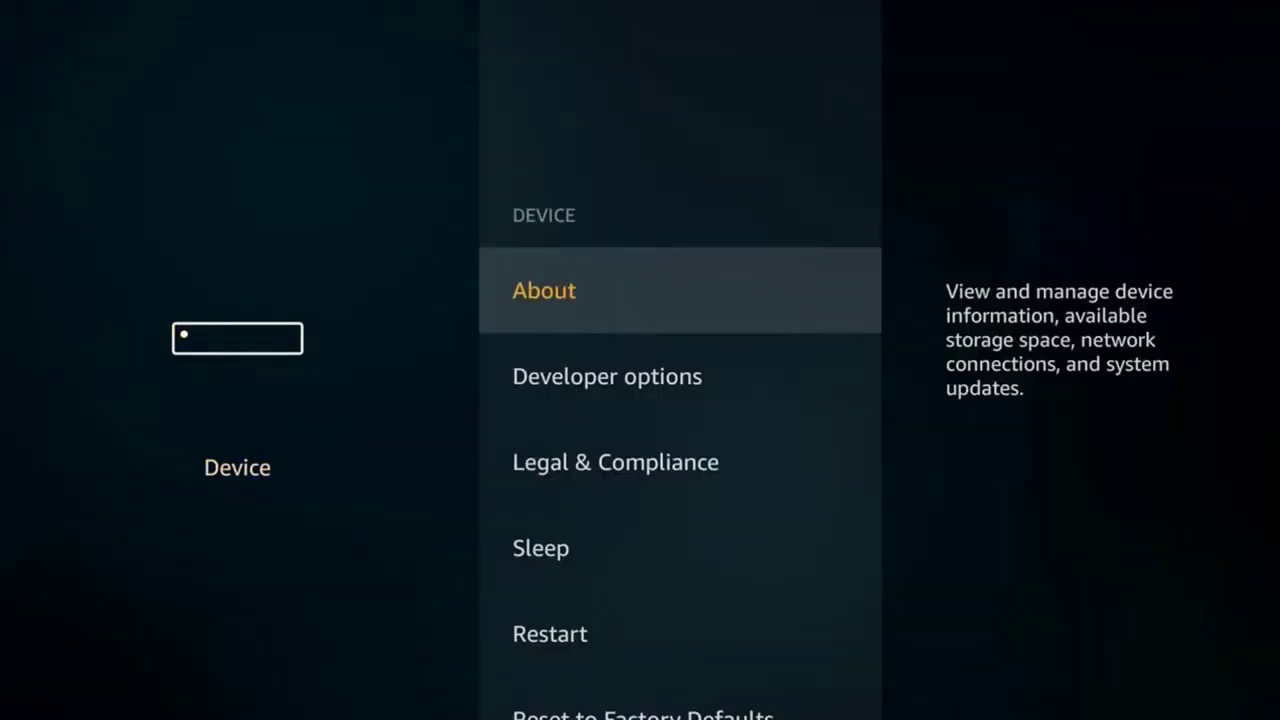
key(Down)
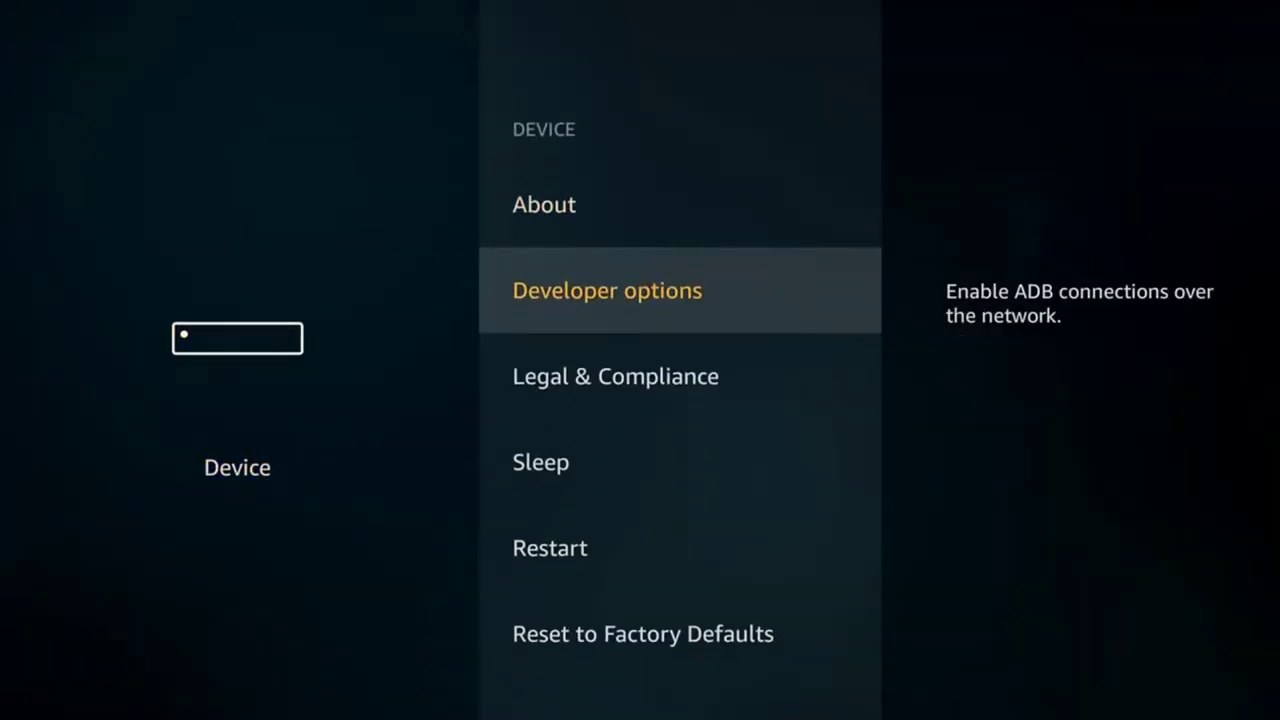
key(Return)
key(Down)
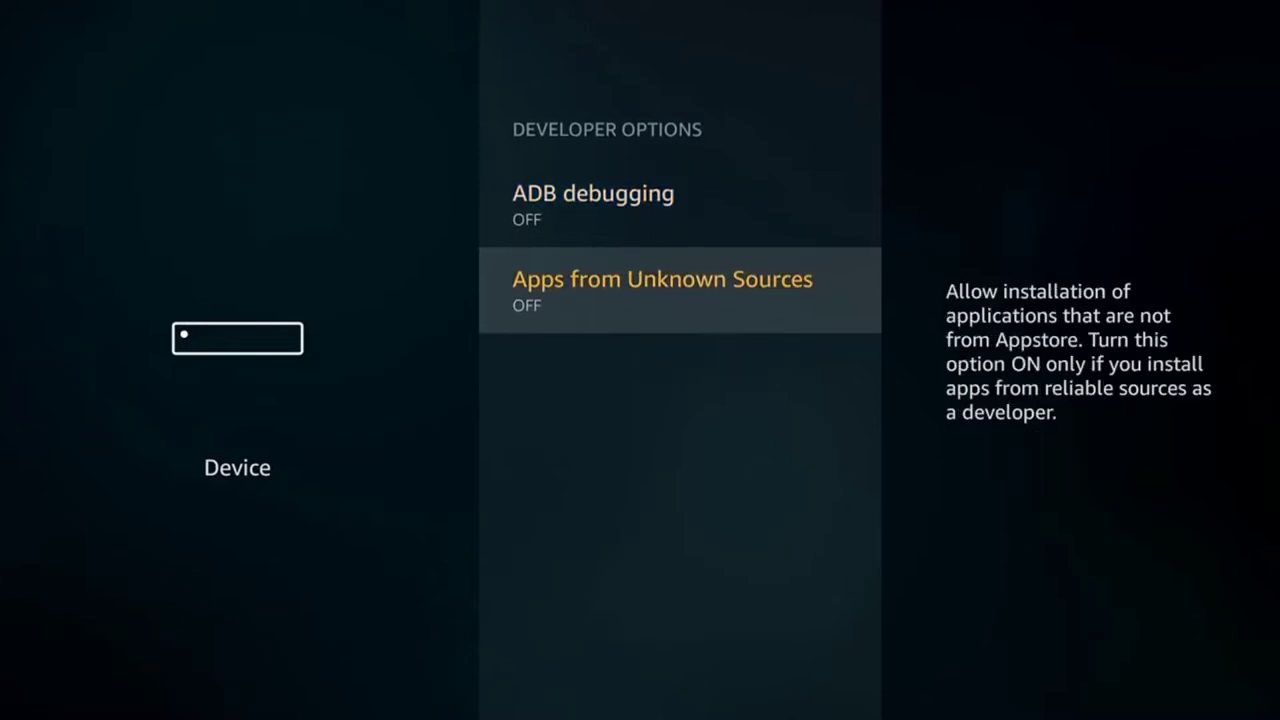
key(Return)
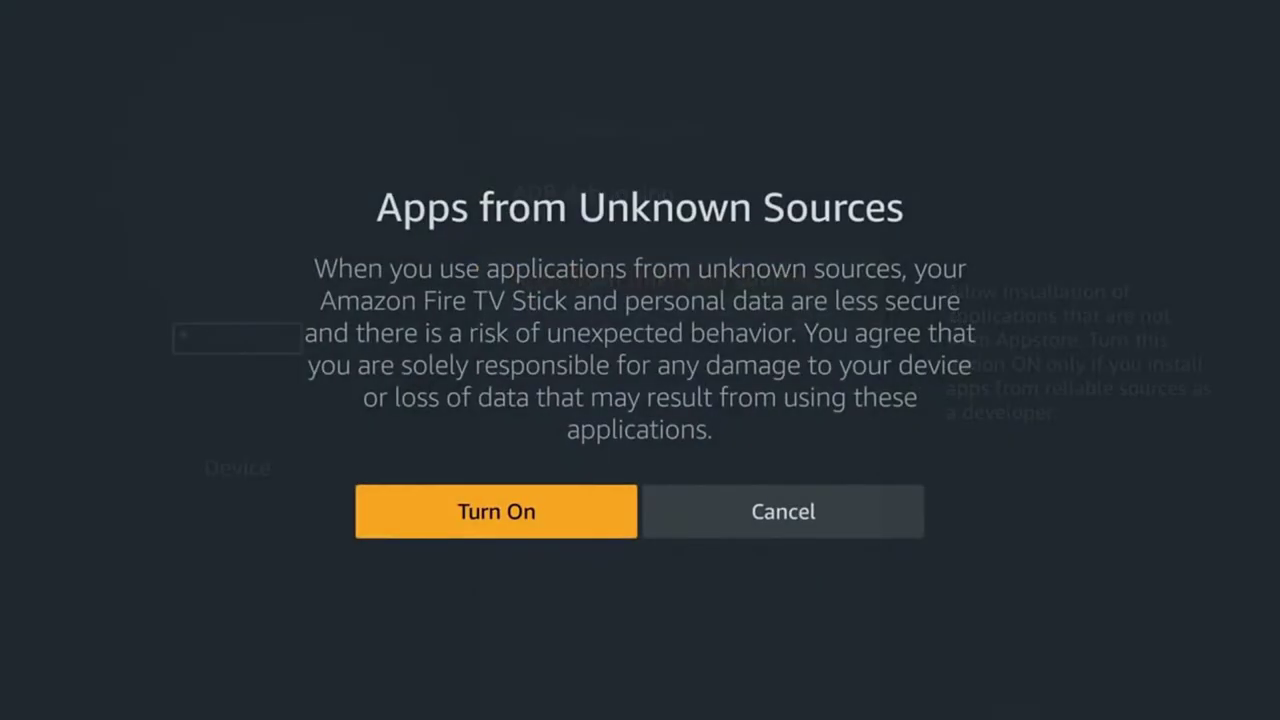
key(Return)
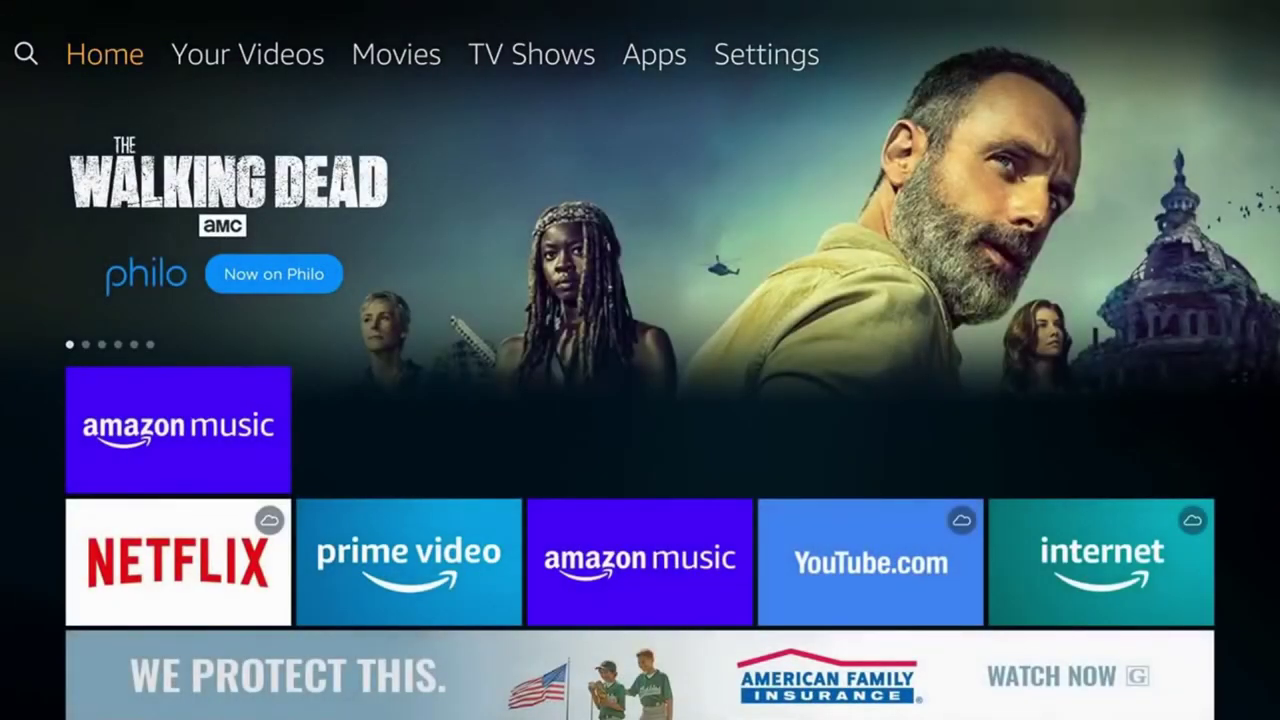
Search the Appstore for Downloader, install it and dismiss the 'You got an app!' notice.
key(Left)
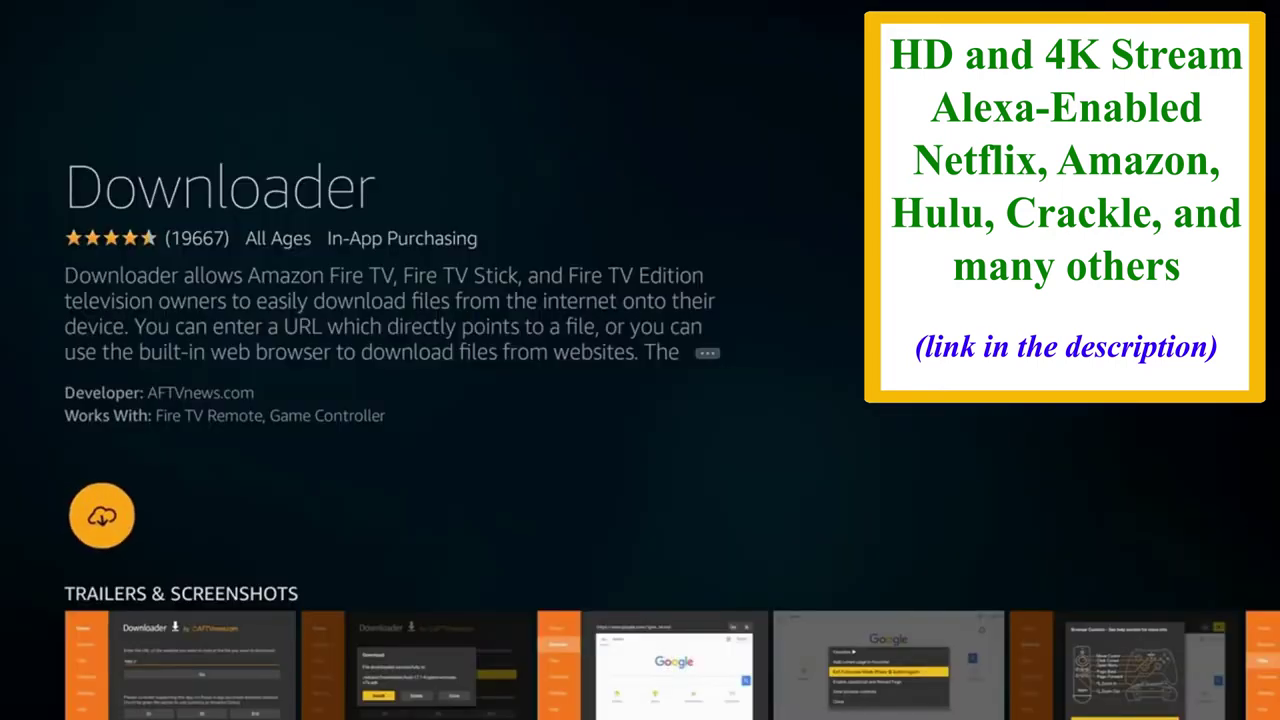
key(Return)
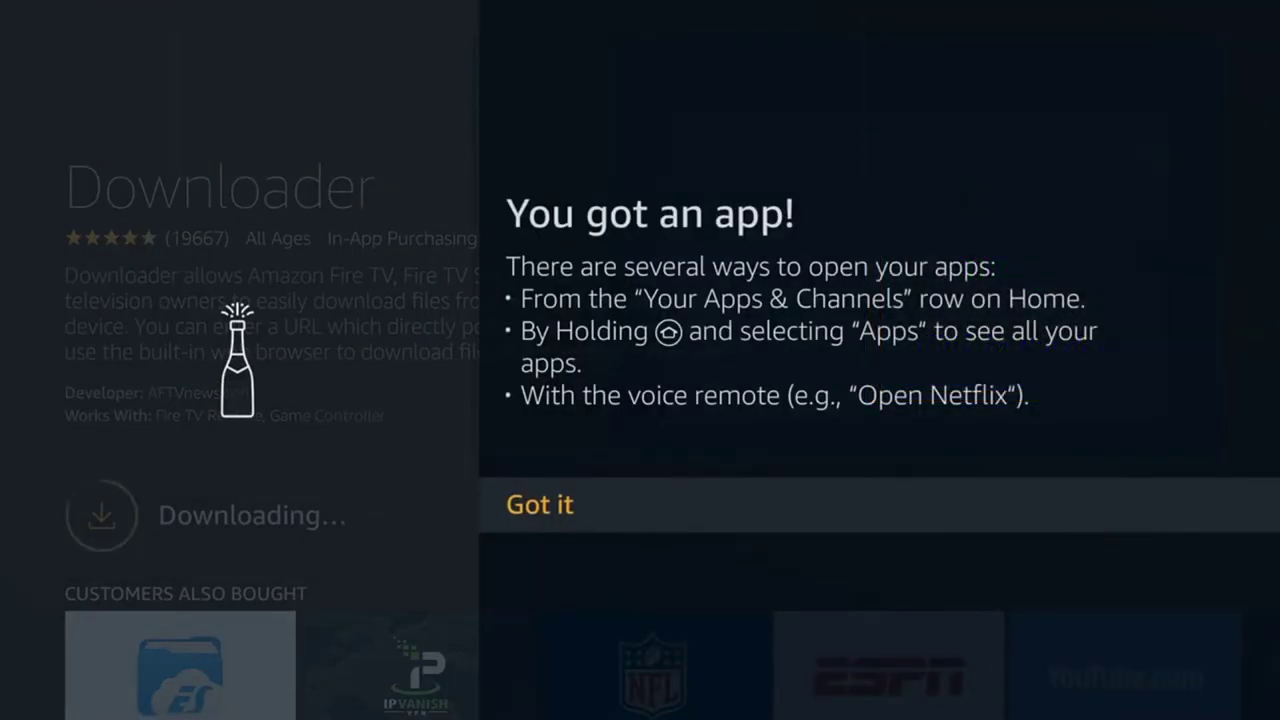
key(Return)
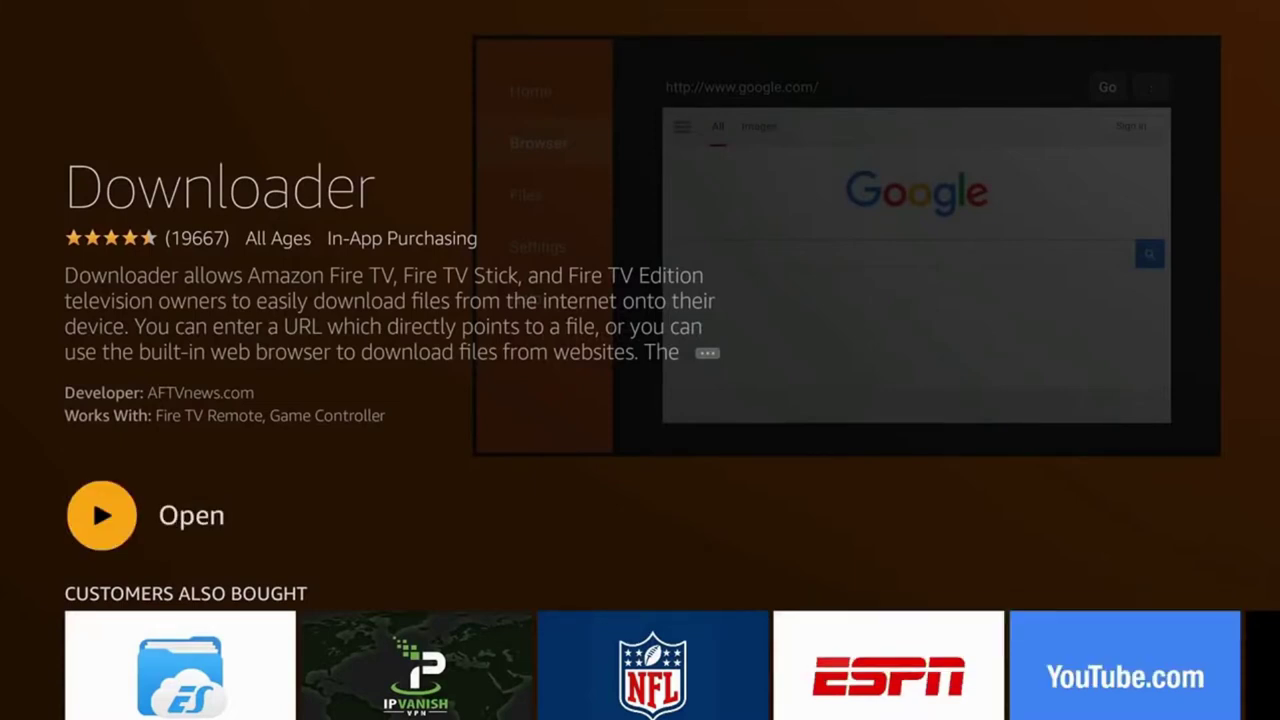
Launch Downloader, dismiss its update notes and select the URL field.
key(Return)
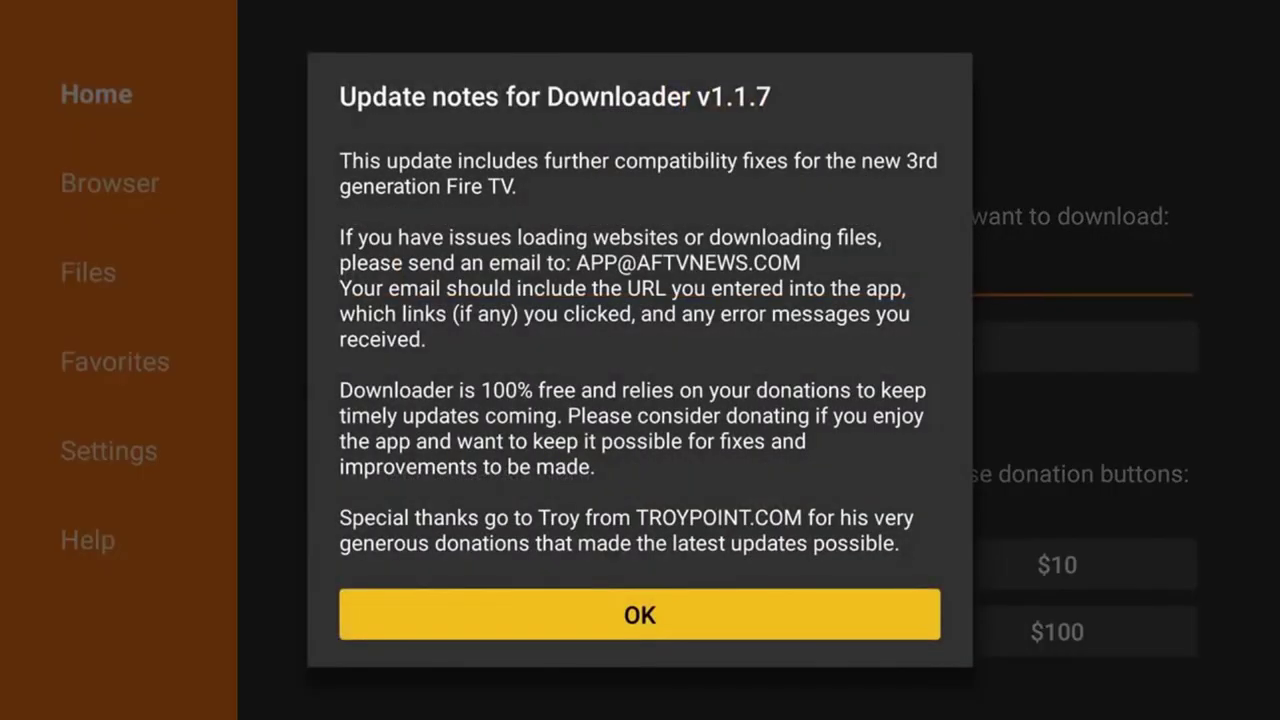
key(Return)
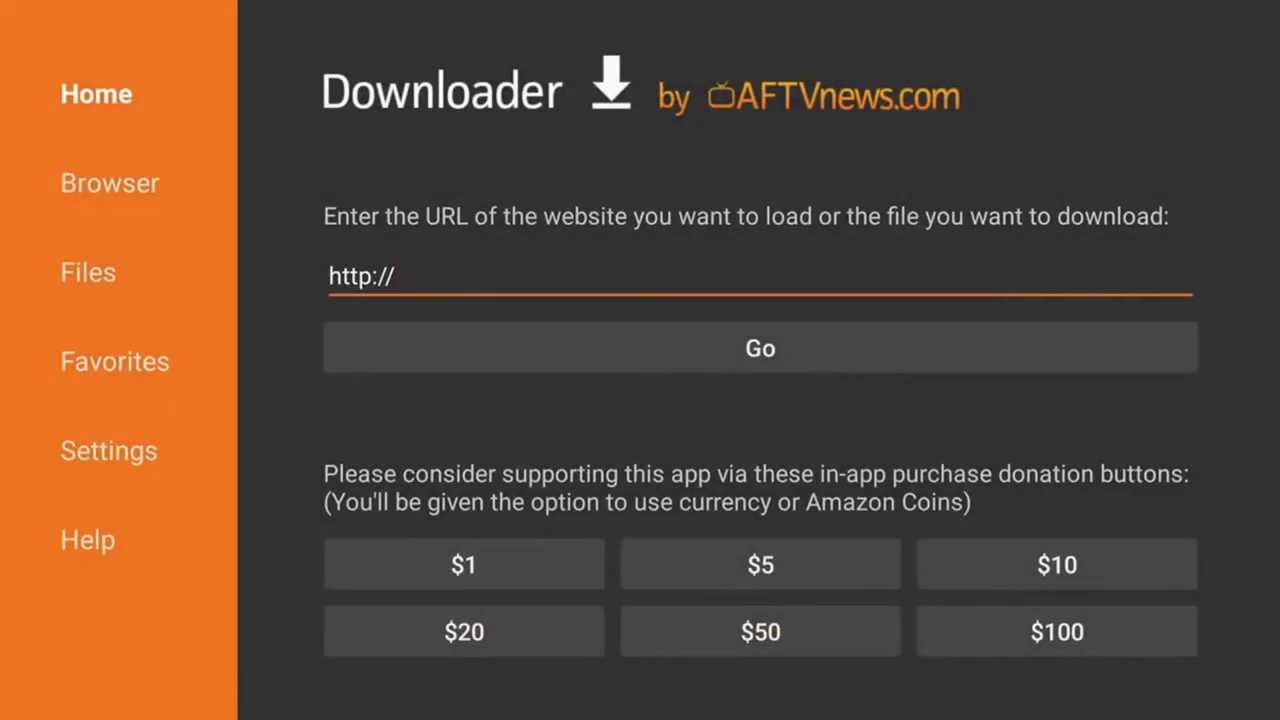
click(760, 564)
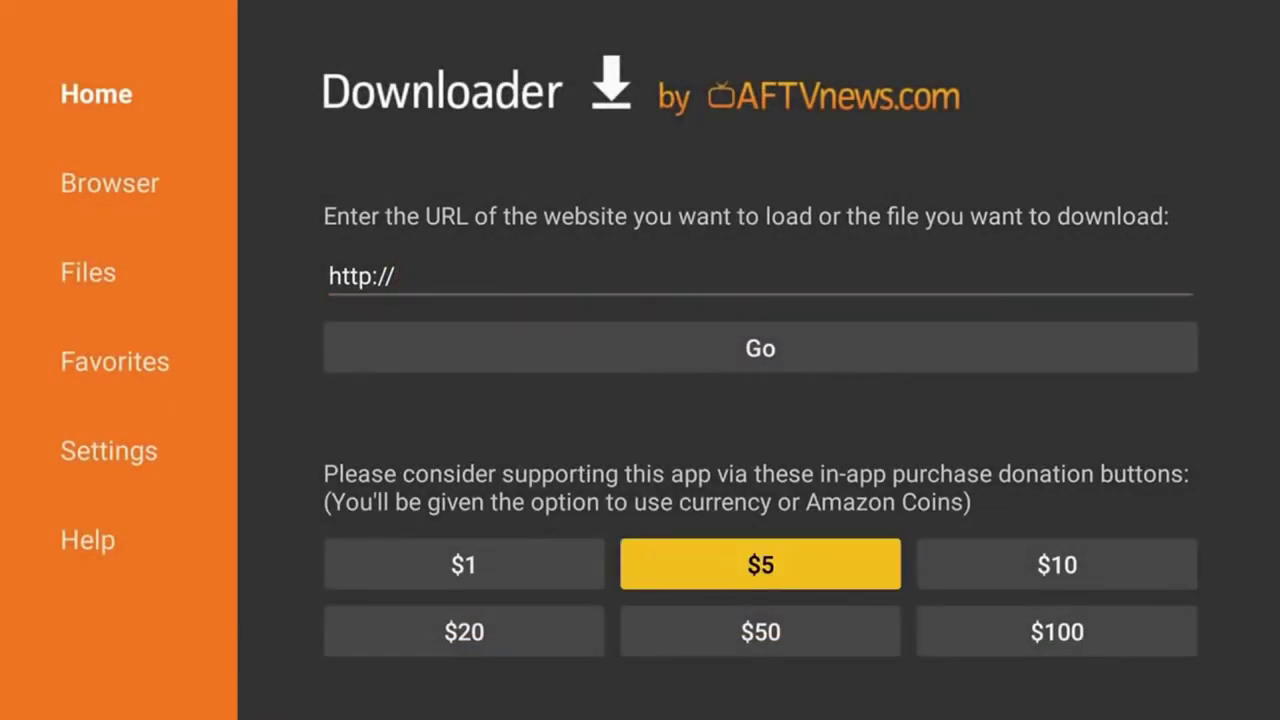
key(Up)
key(Up)
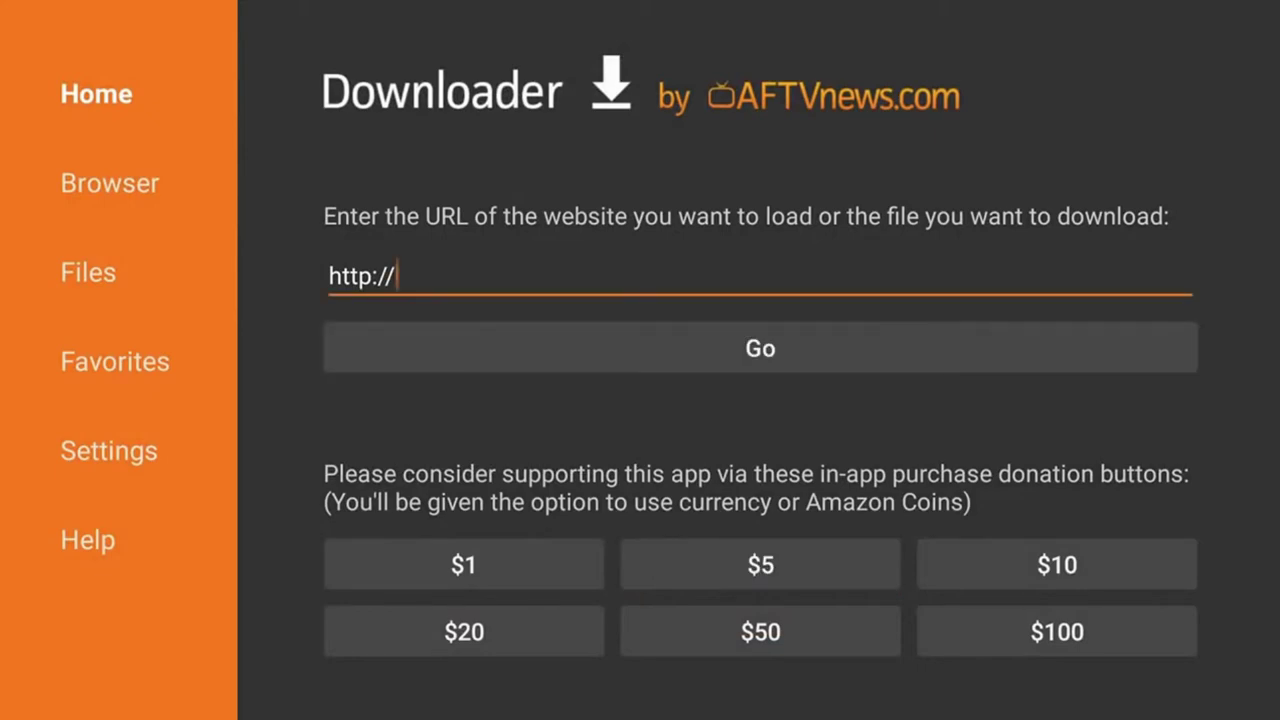
key(Return)
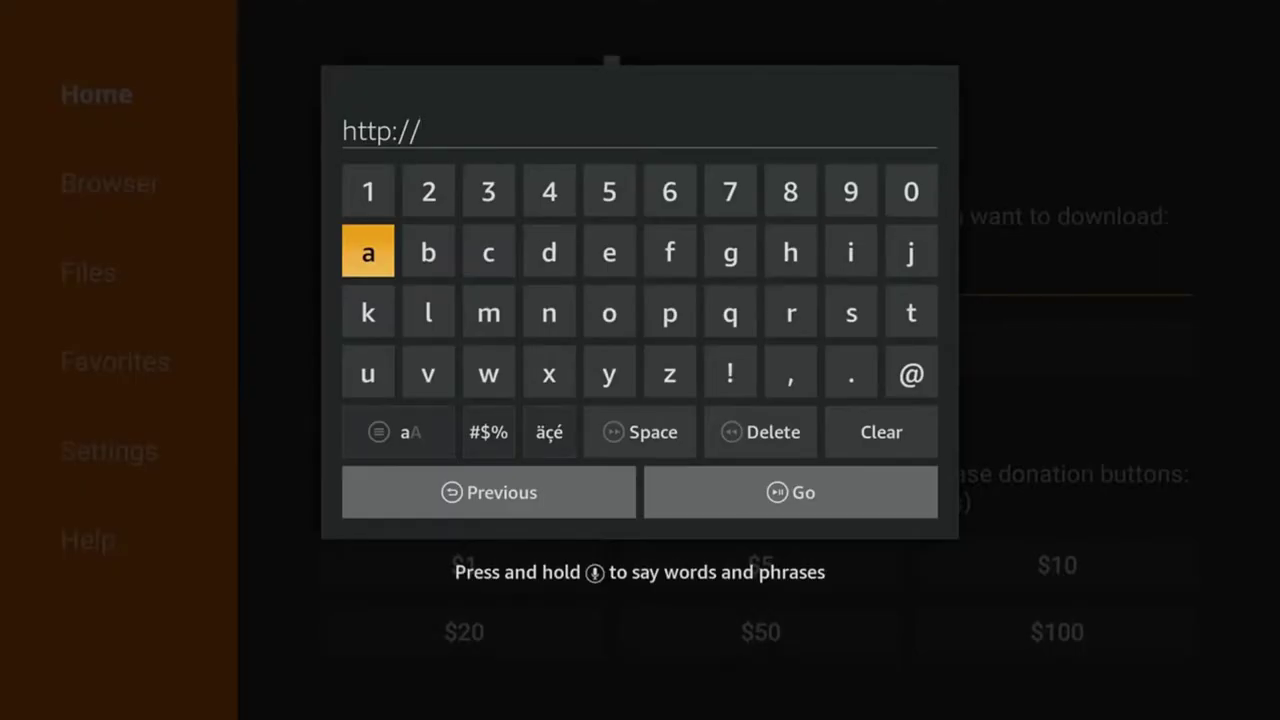
Enter firesticktricks.com/ttv as the address and start the download.
key(Right)
key(Right)
key(Right)
key(Down)
text(firesti)
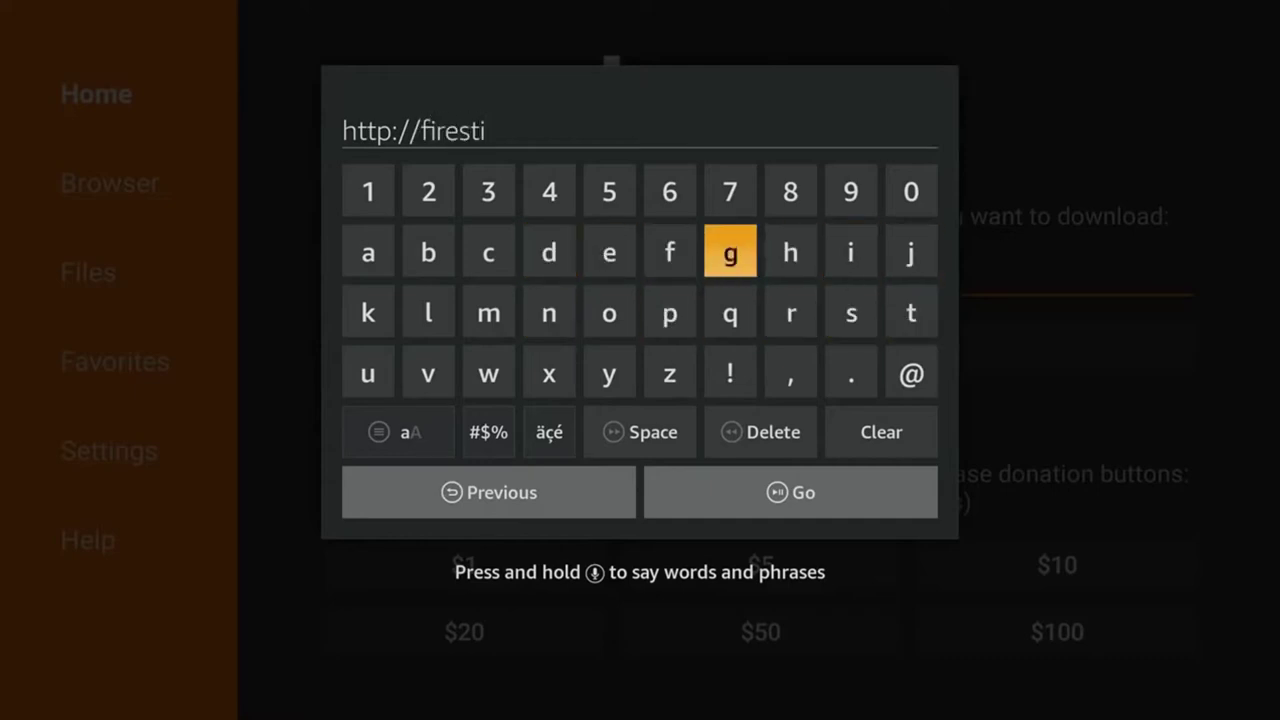
text(cktri)
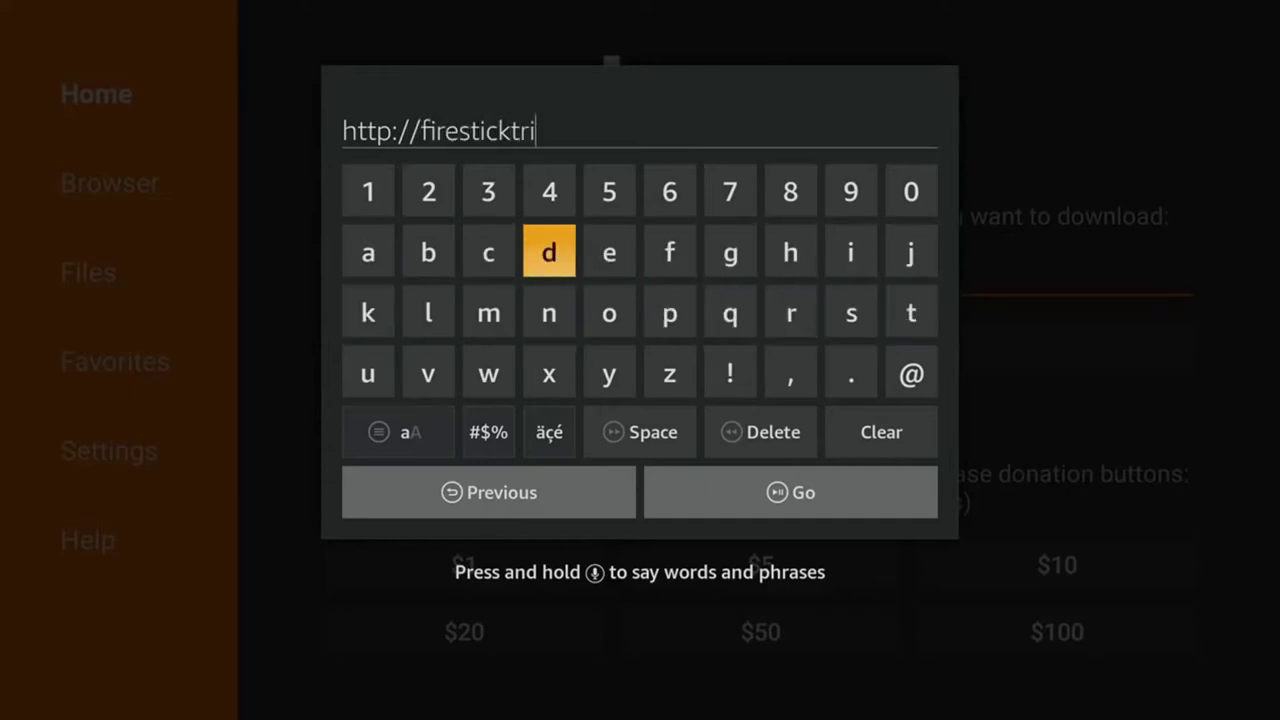
text(cks.com)
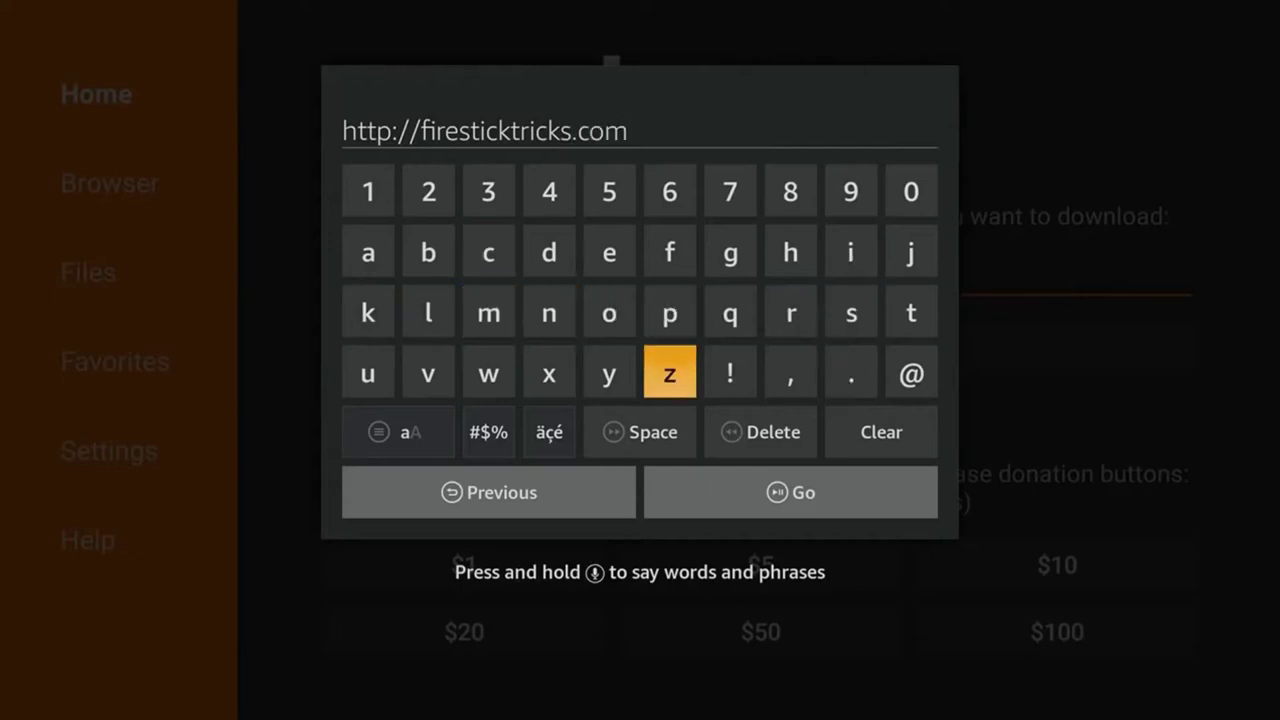
key(Return)
text(/tt)
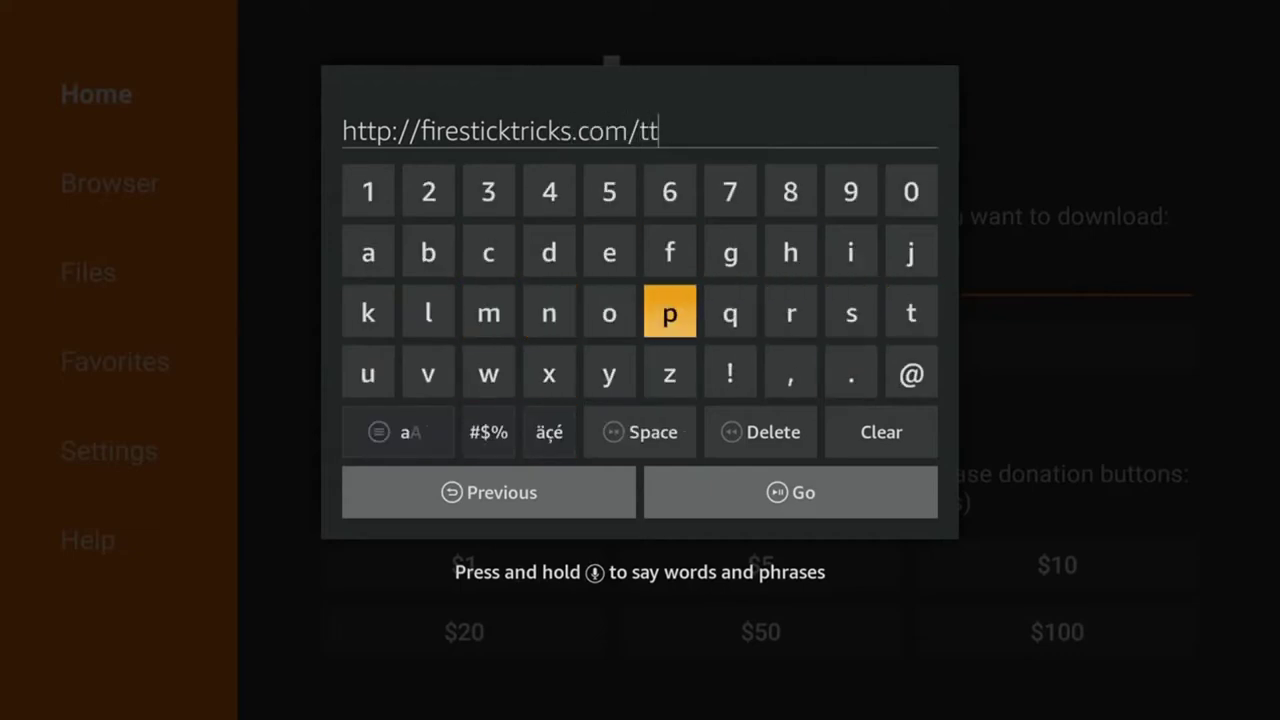
text(v)
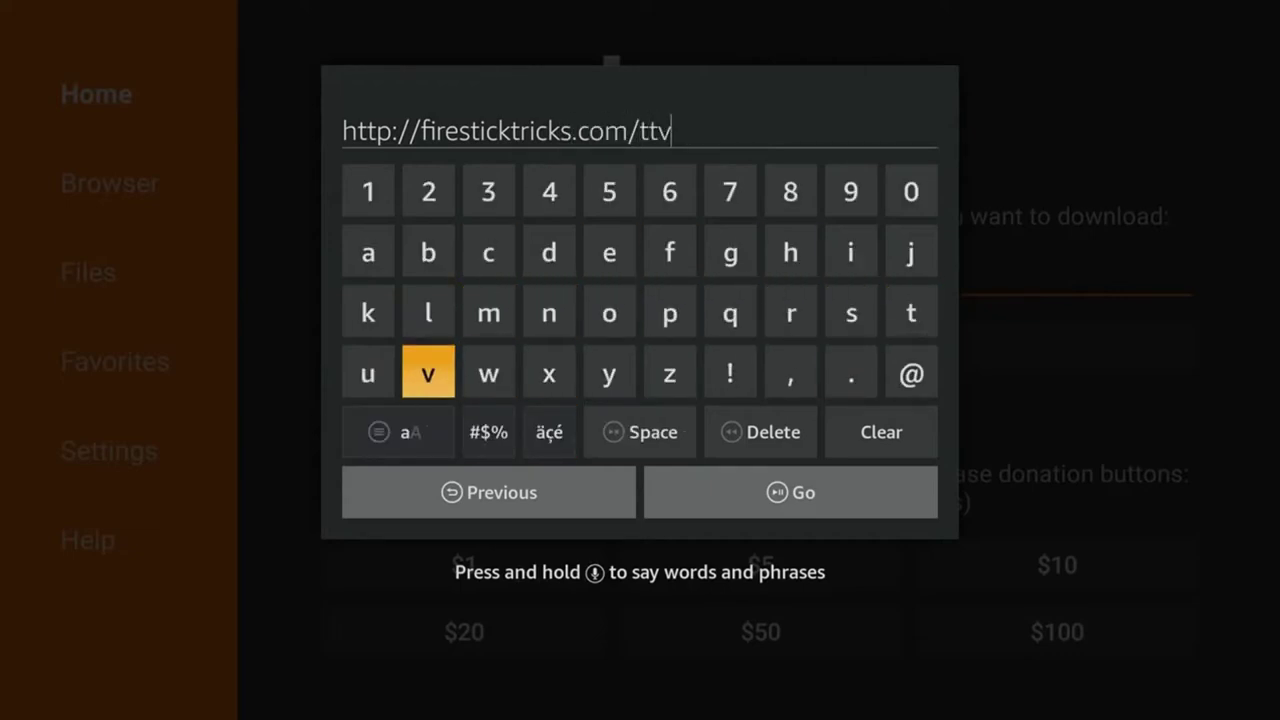
key(Return)
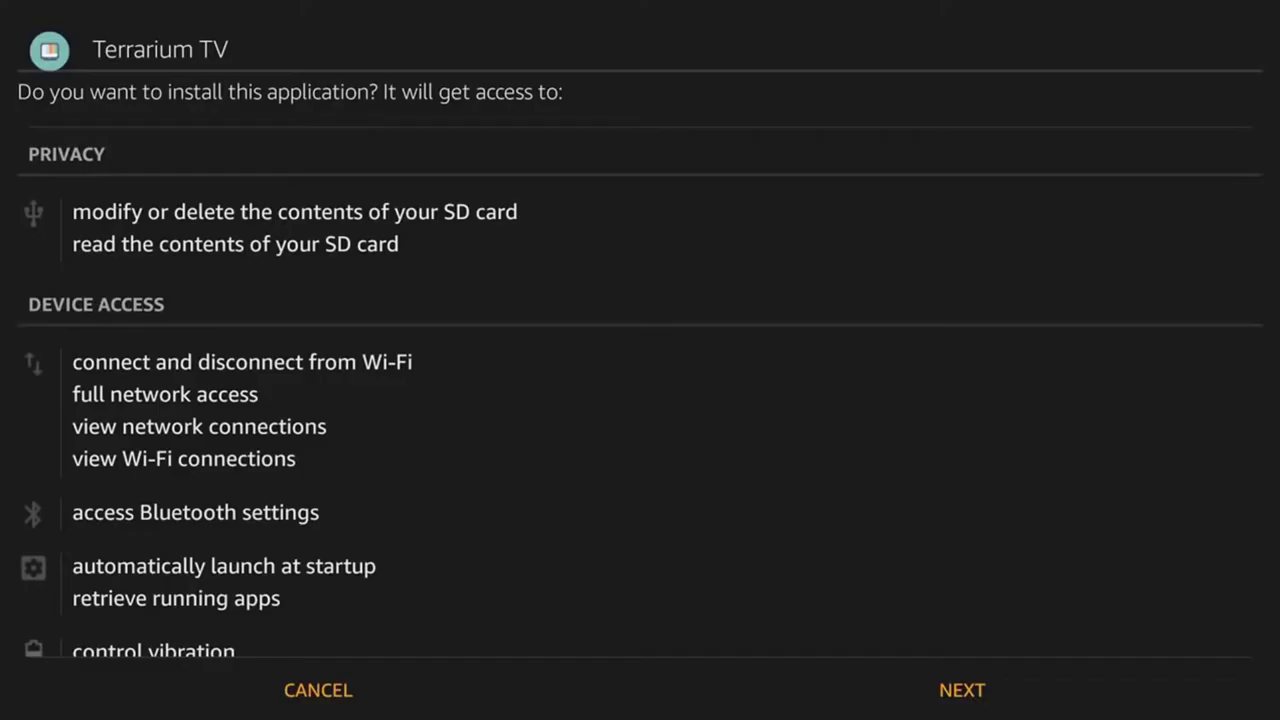
Install Terrarium TV from the downloaded file and close the installer.
key(Down)
key(Down)
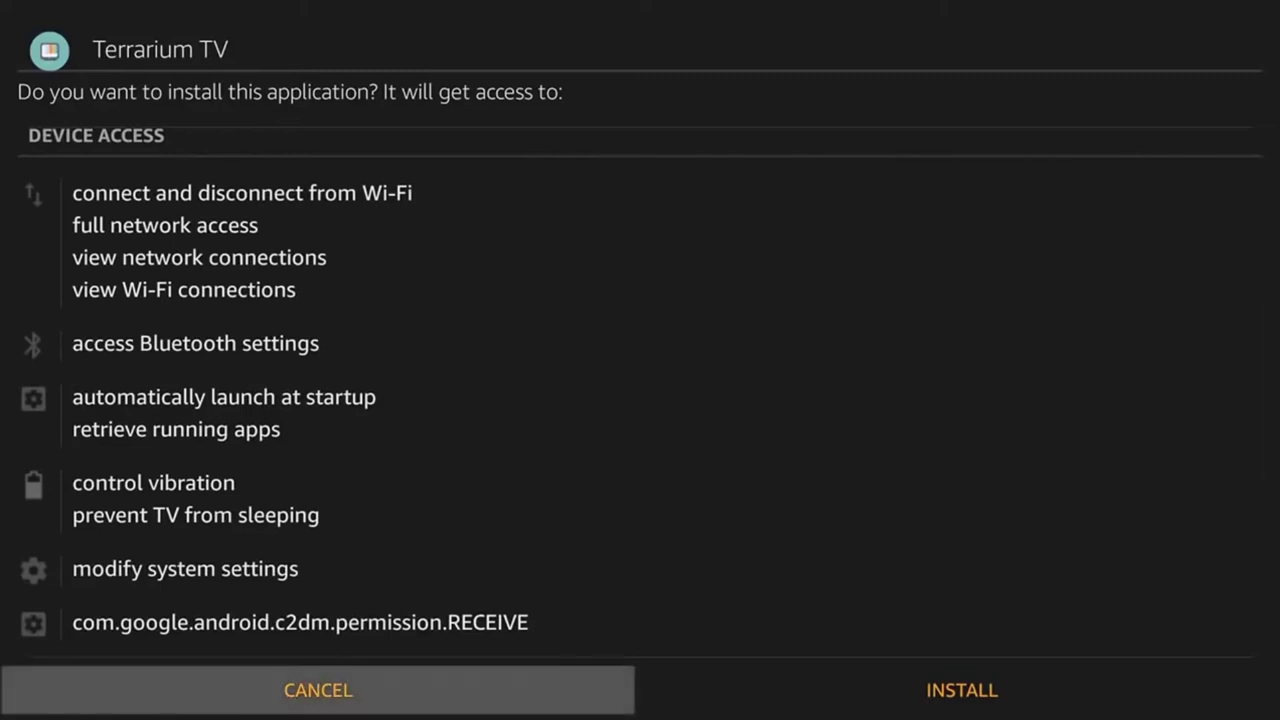
key(Right)
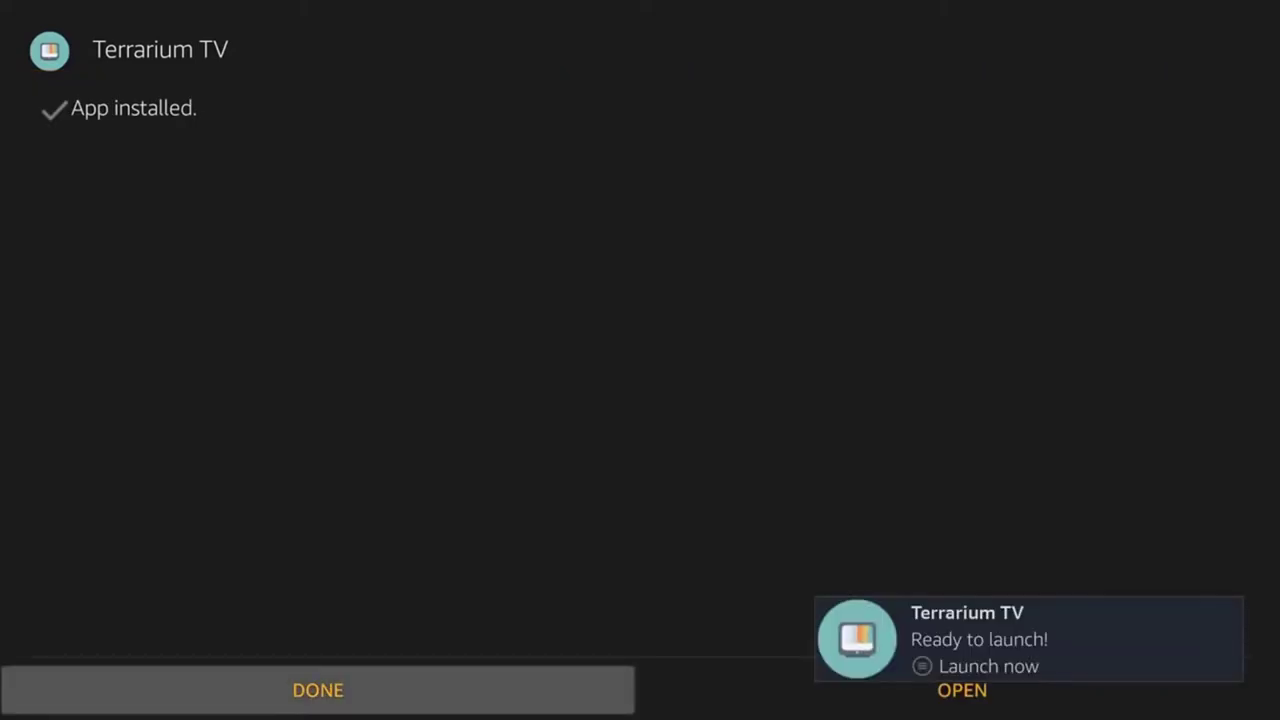
key(Return)
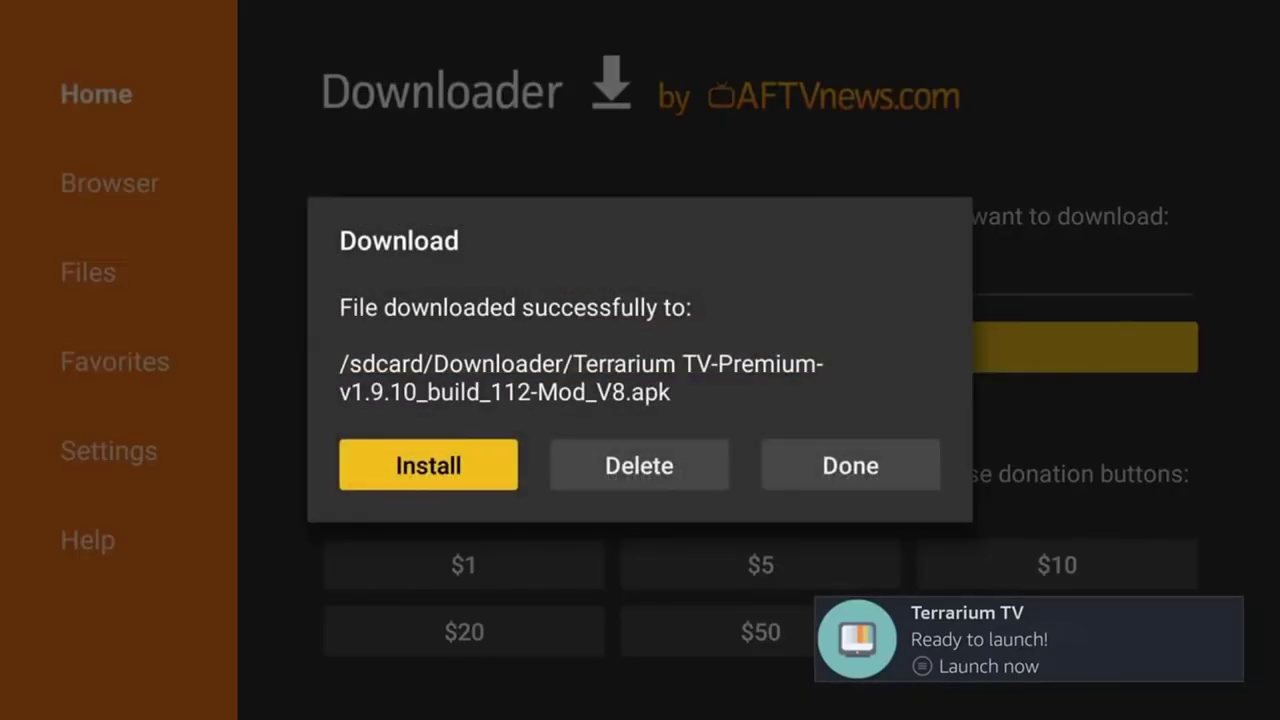
Delete the downloaded Terrarium TV APK file.
key(Right)
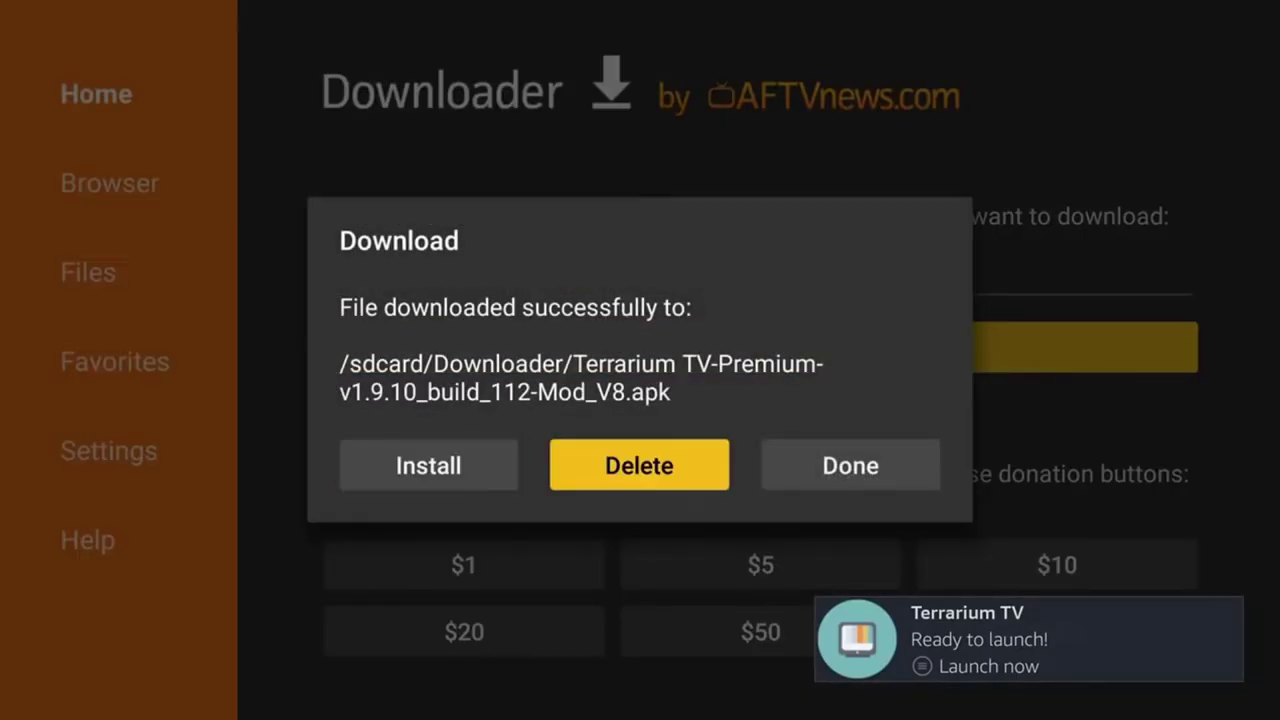
key(Return)
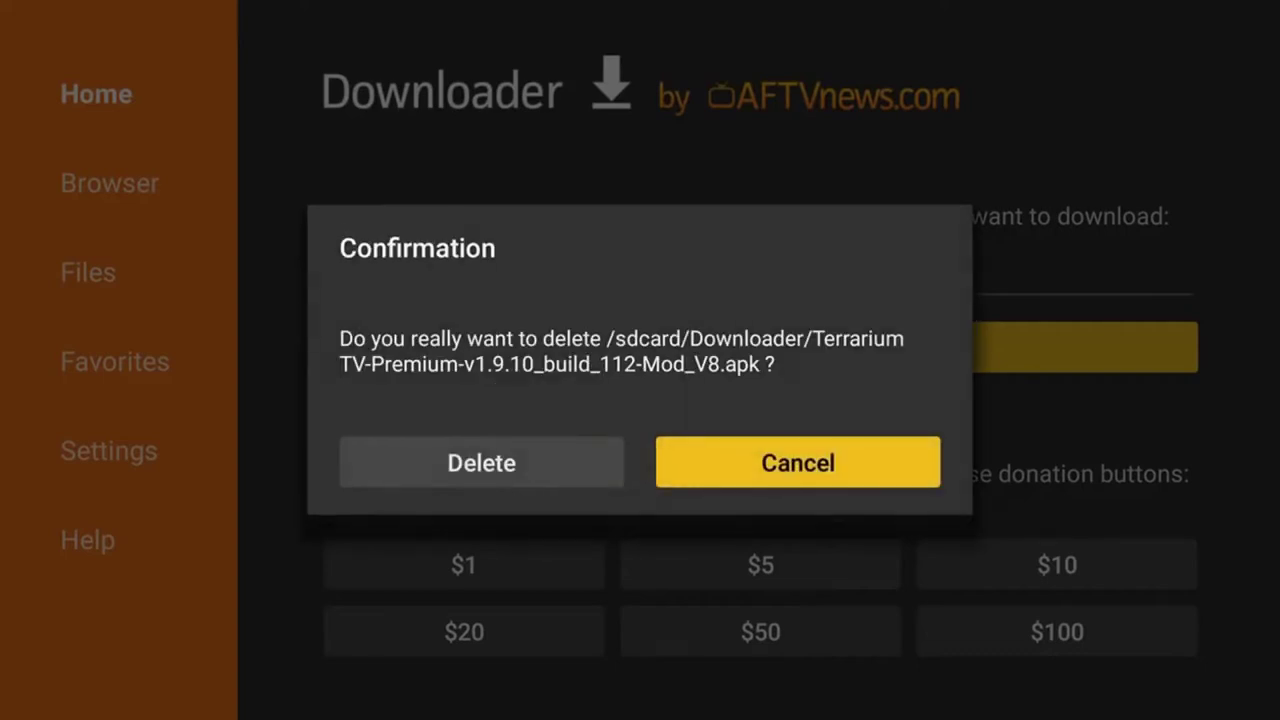
key(Left)
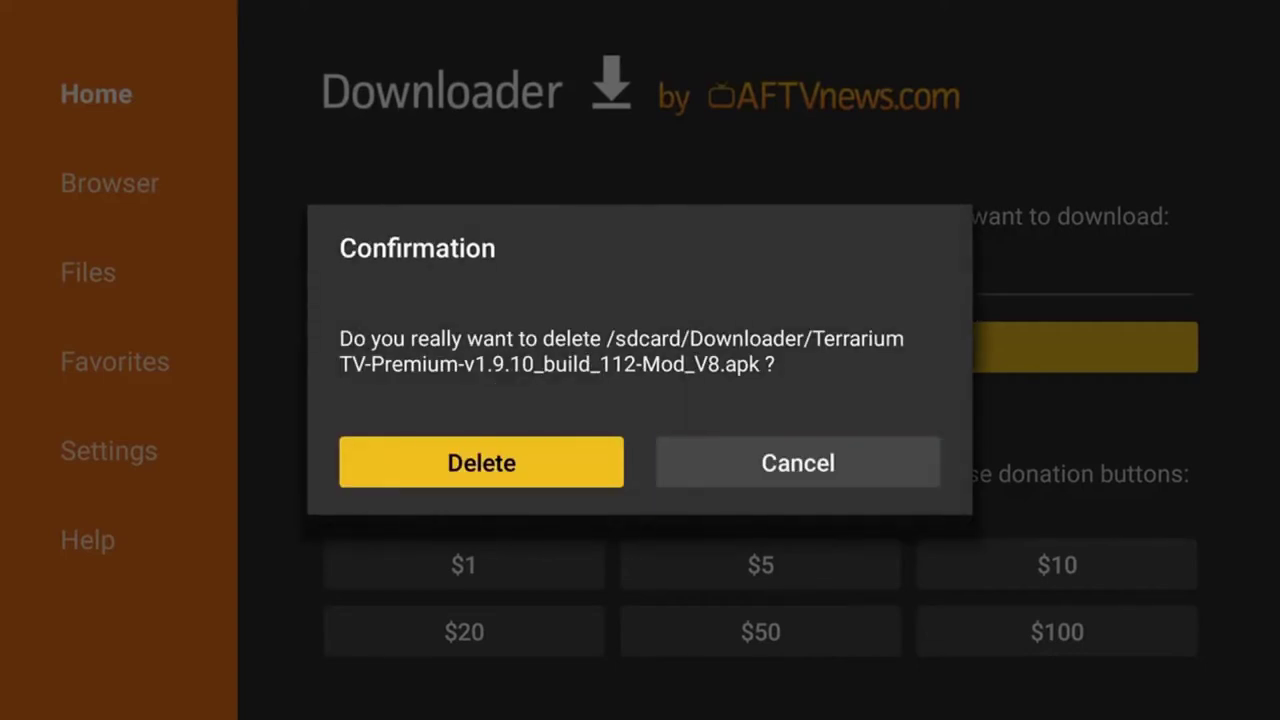
key(Return)
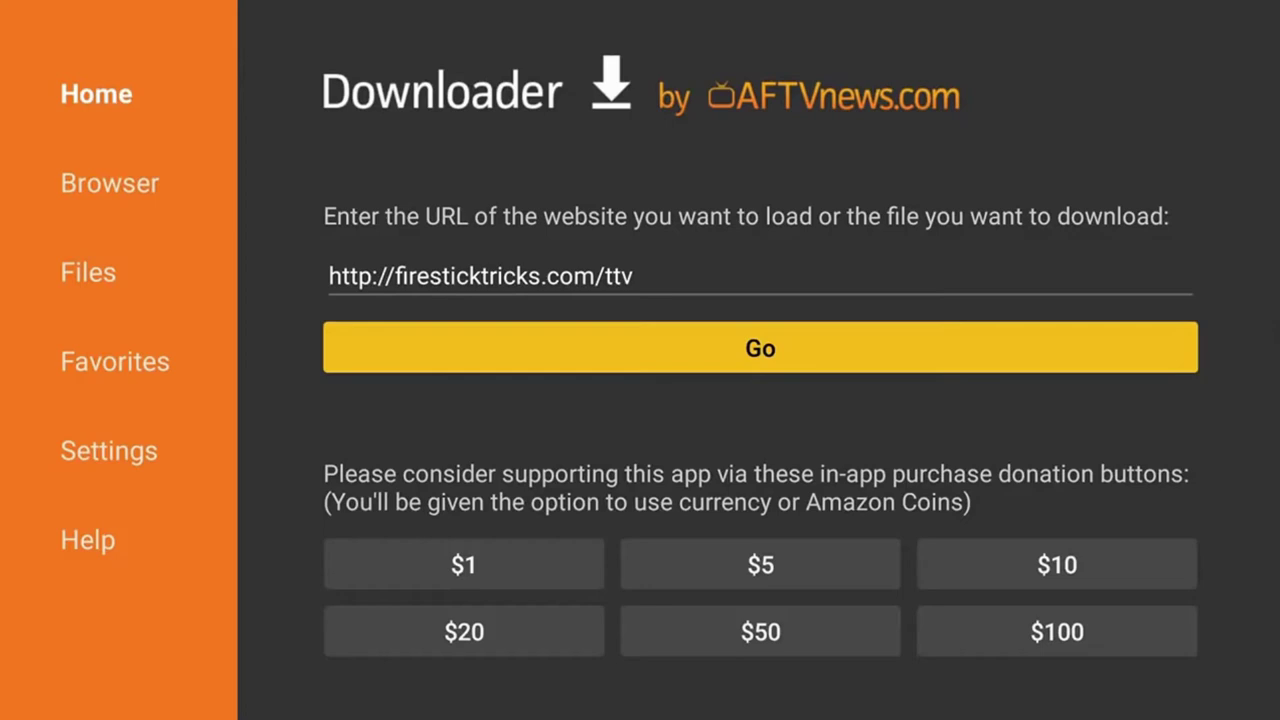
Replace the download address with bit.ly/mxfire and start downloading.
click(636, 276)
key(Return)
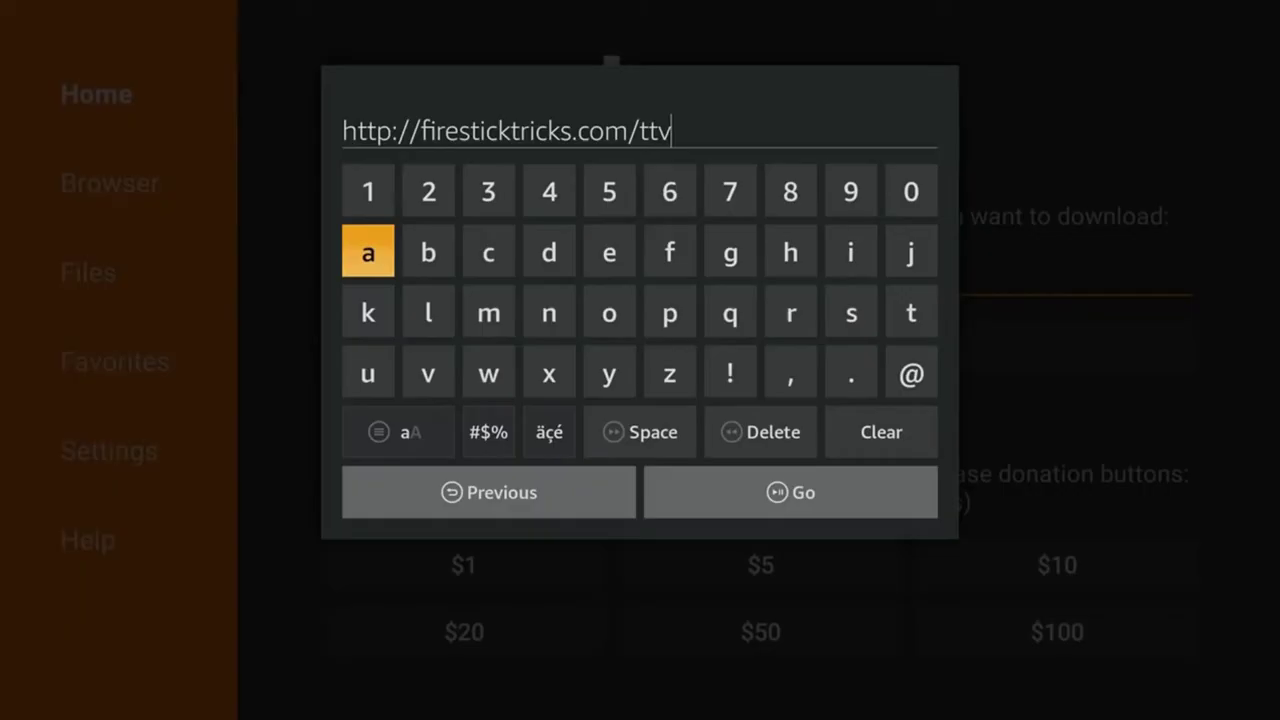
key(BackSpace)
key(BackSpace)
key(BackSpace)
key(BackSpace)
key(BackSpace)
key(BackSpace)
key(BackSpace)
key(BackSpace)
key(BackSpace)
key(BackSpace)
key(BackSpace)
key(BackSpace)
key(BackSpace)
key(BackSpace)
key(BackSpace)
key(BackSpace)
key(BackSpace)
key(BackSpace)
key(BackSpace)
key(BackSpace)
key(BackSpace)
key(BackSpace)
key(BackSpace)
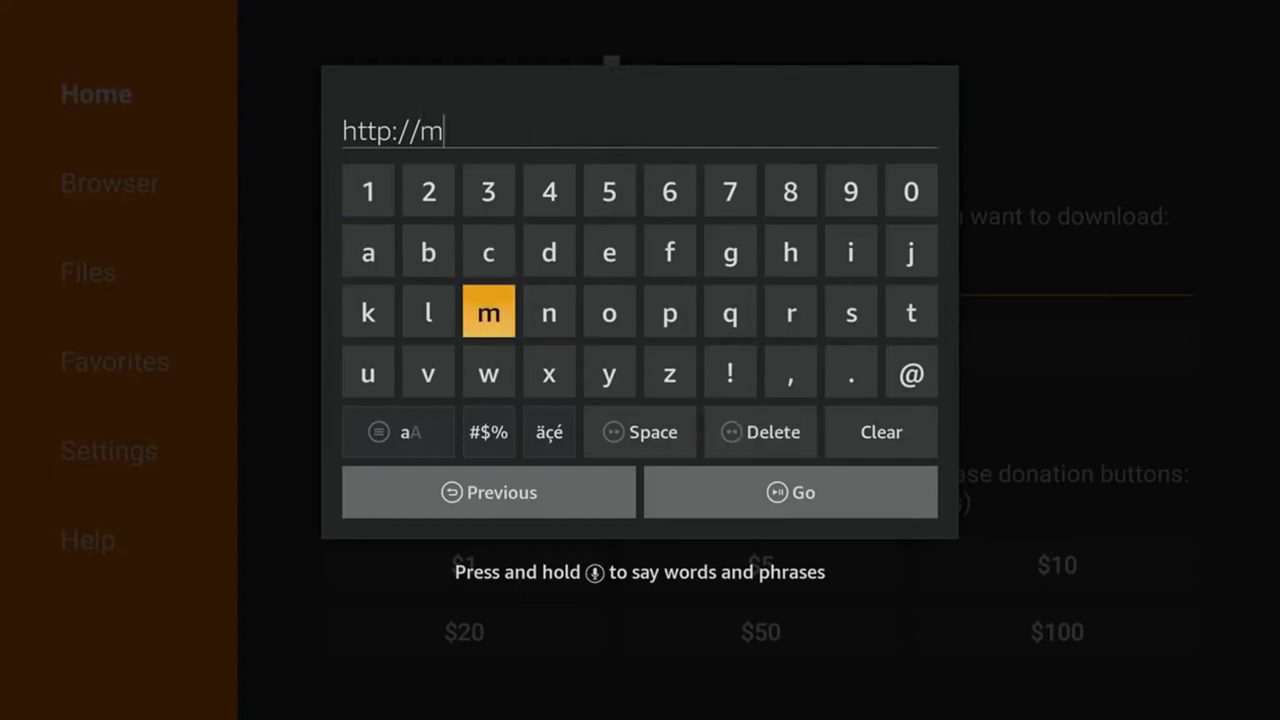
text(bit.ly/)
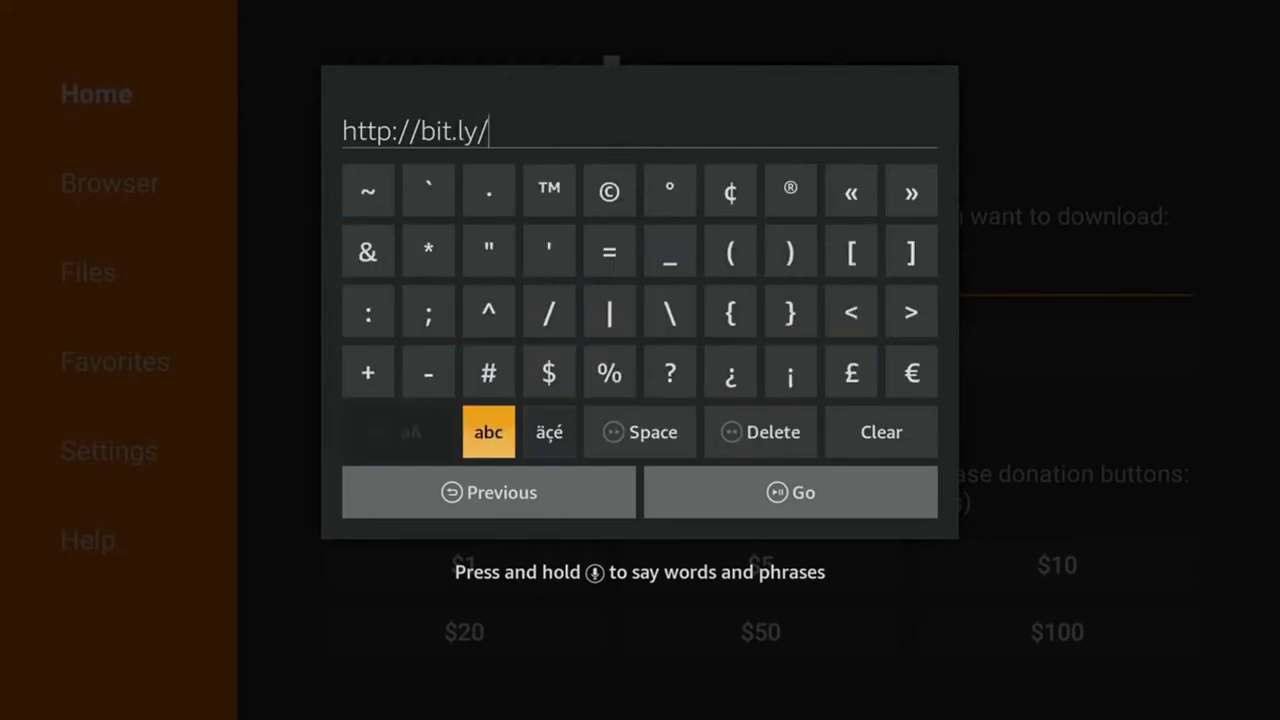
text(mxfire)
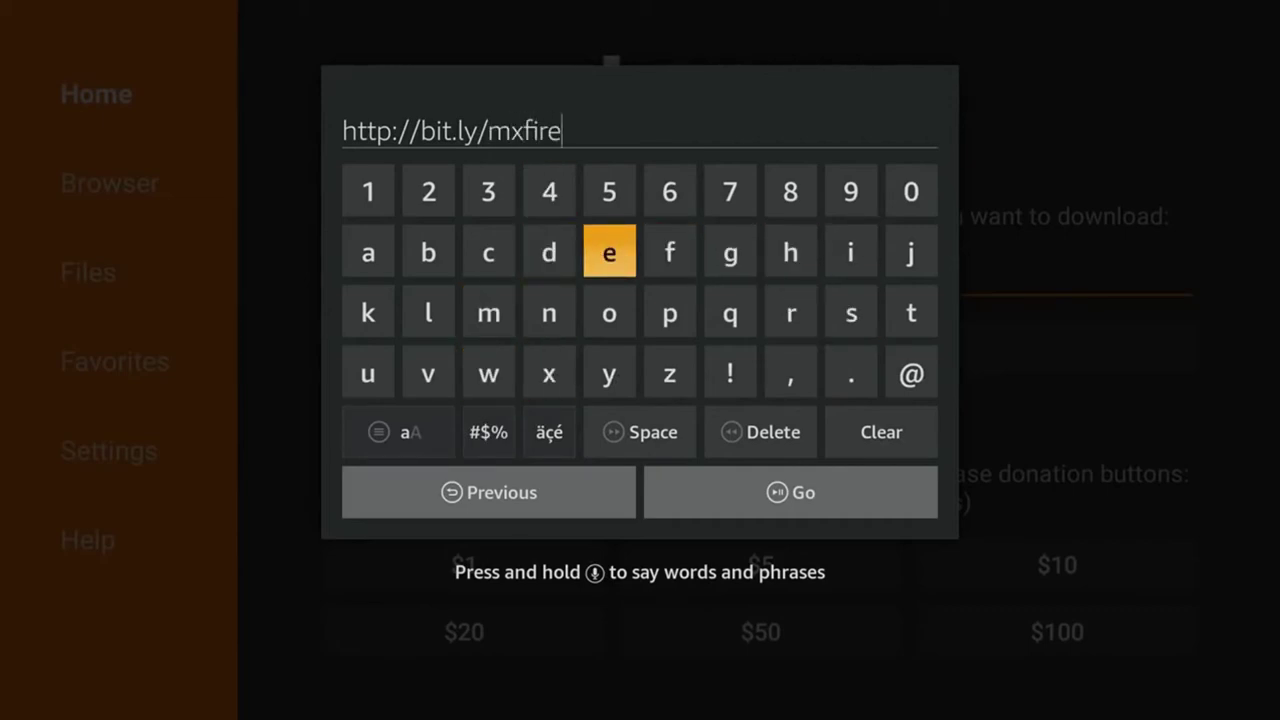
key(Down)
key(Down)
key(Down)
key(Down)
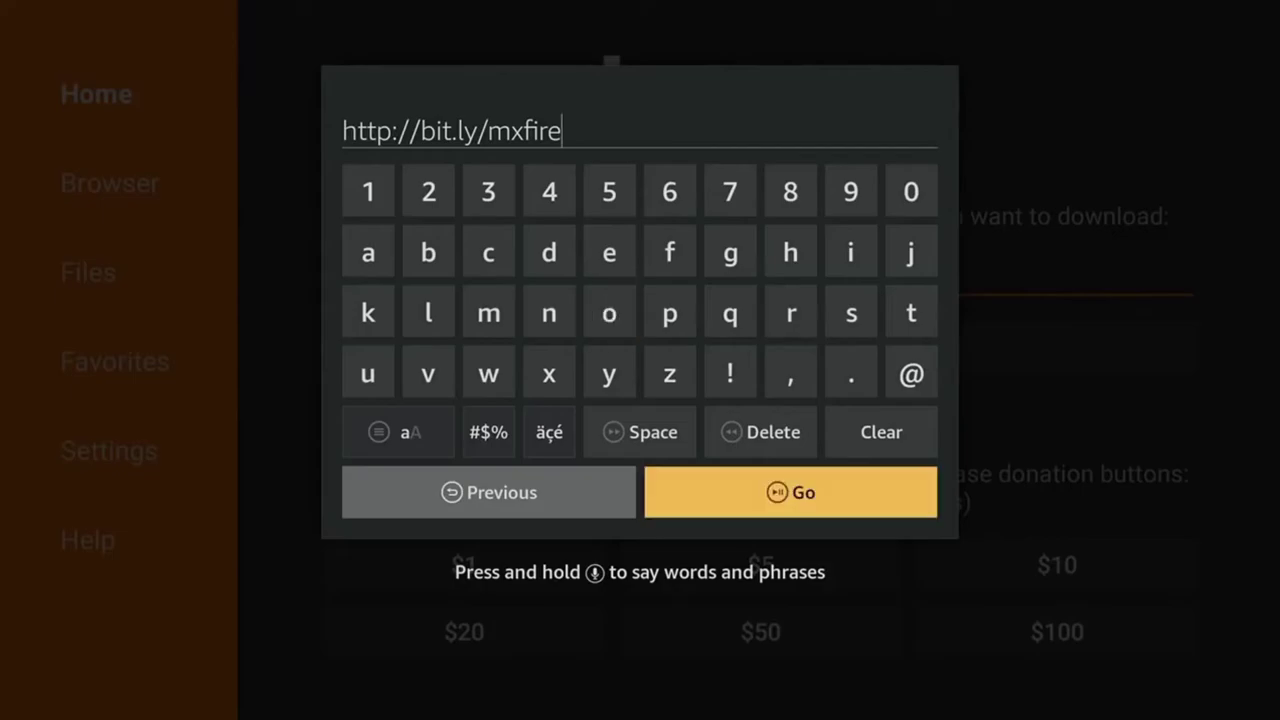
key(Return)
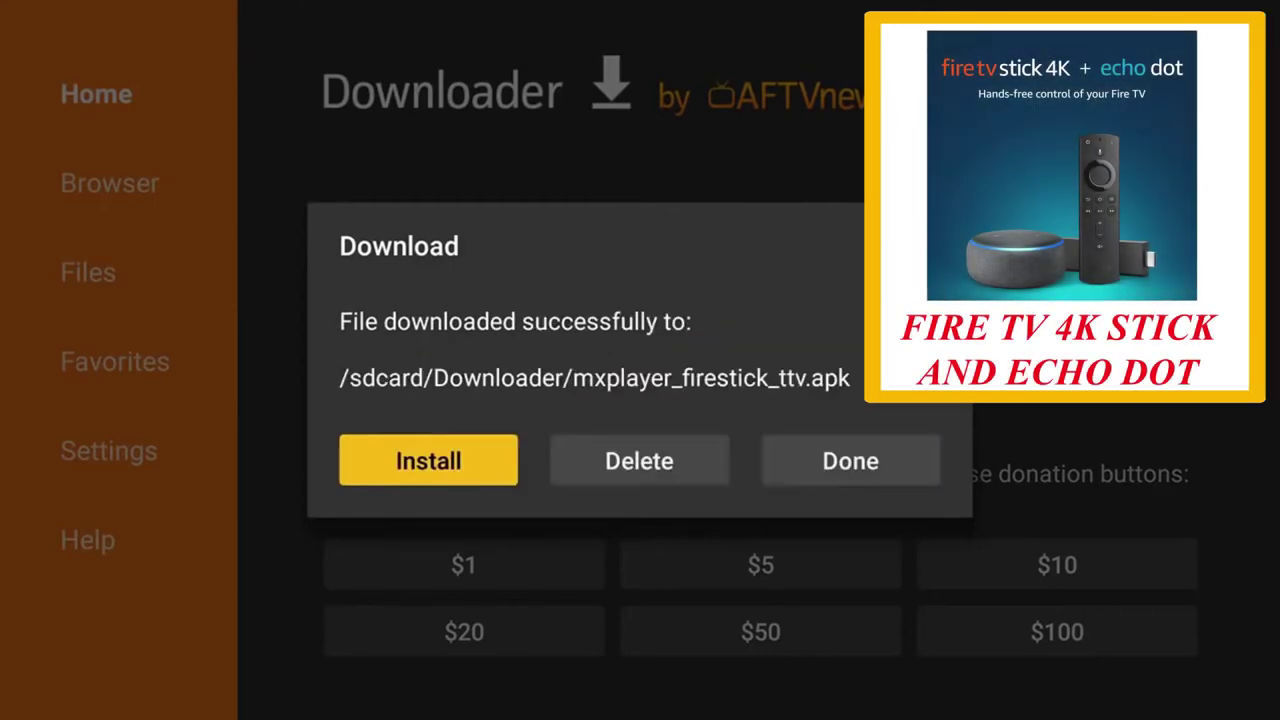
Install the downloaded MX Player APK through the package installer.
key(Return)
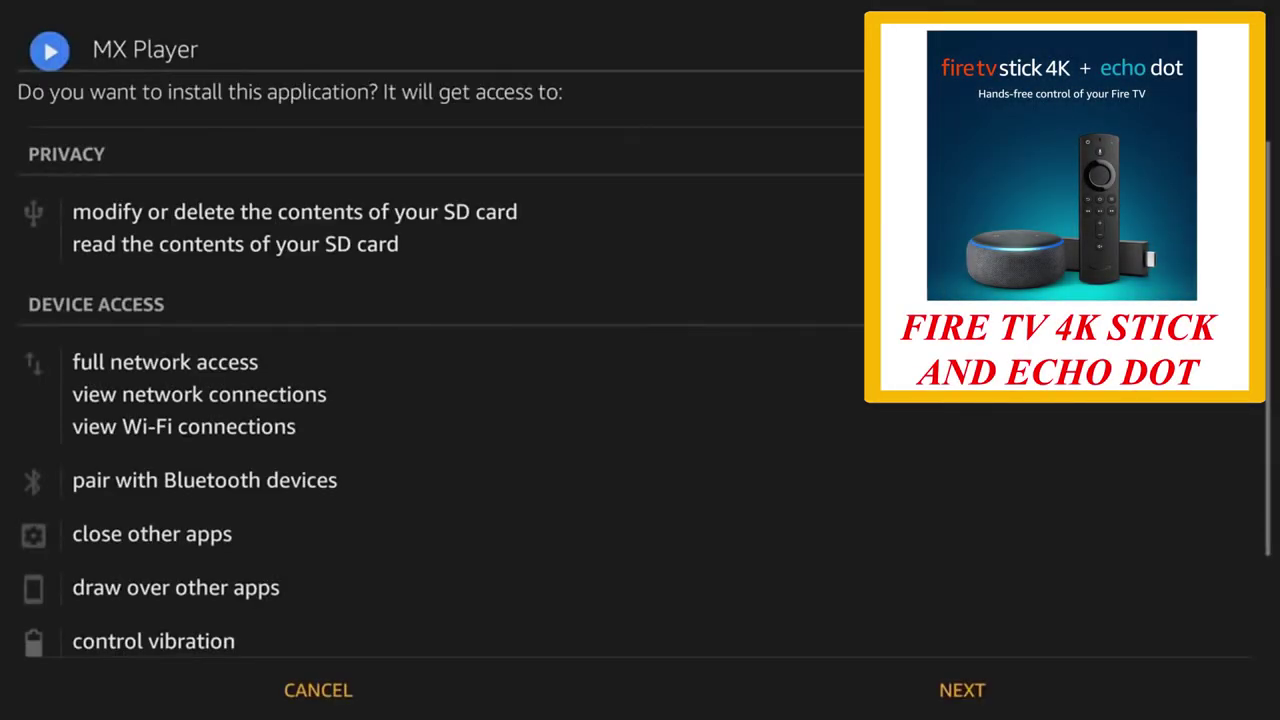
key(Down)
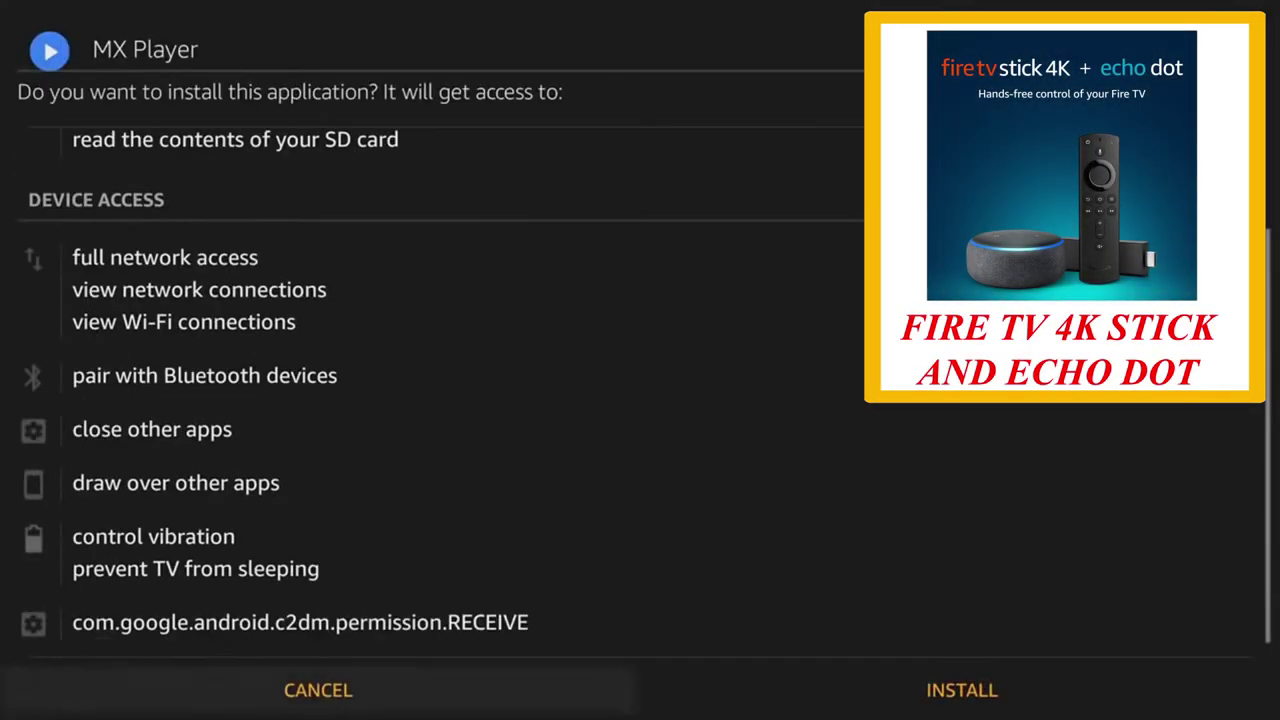
key(Right)
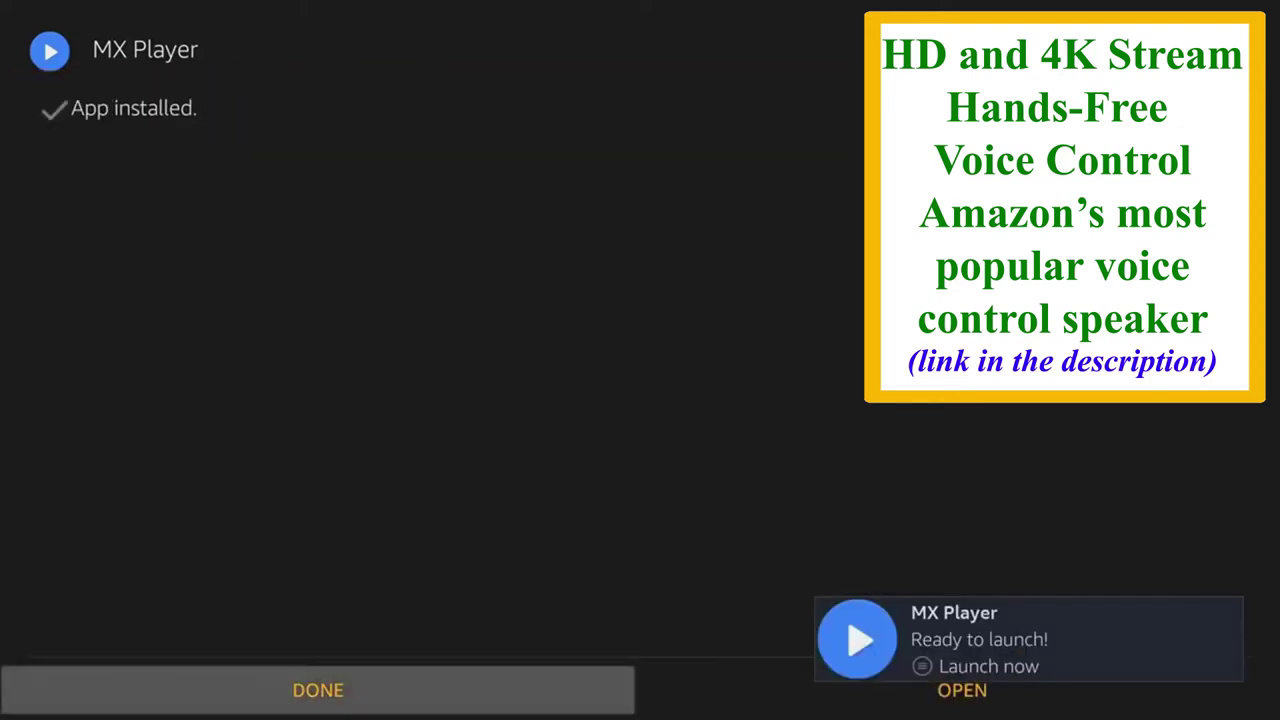
Delete mxplayer_firestick_ttv.apk and bring up the Fire TV apps panel.
key(Return)
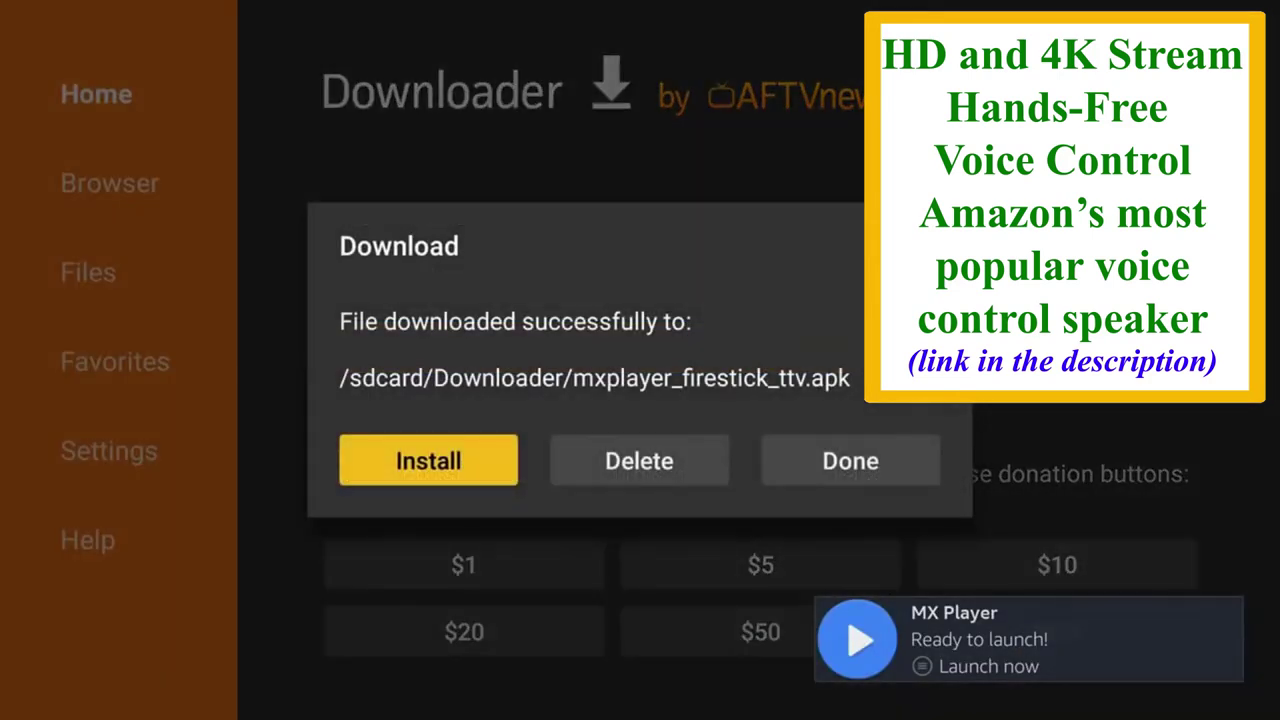
key(Right)
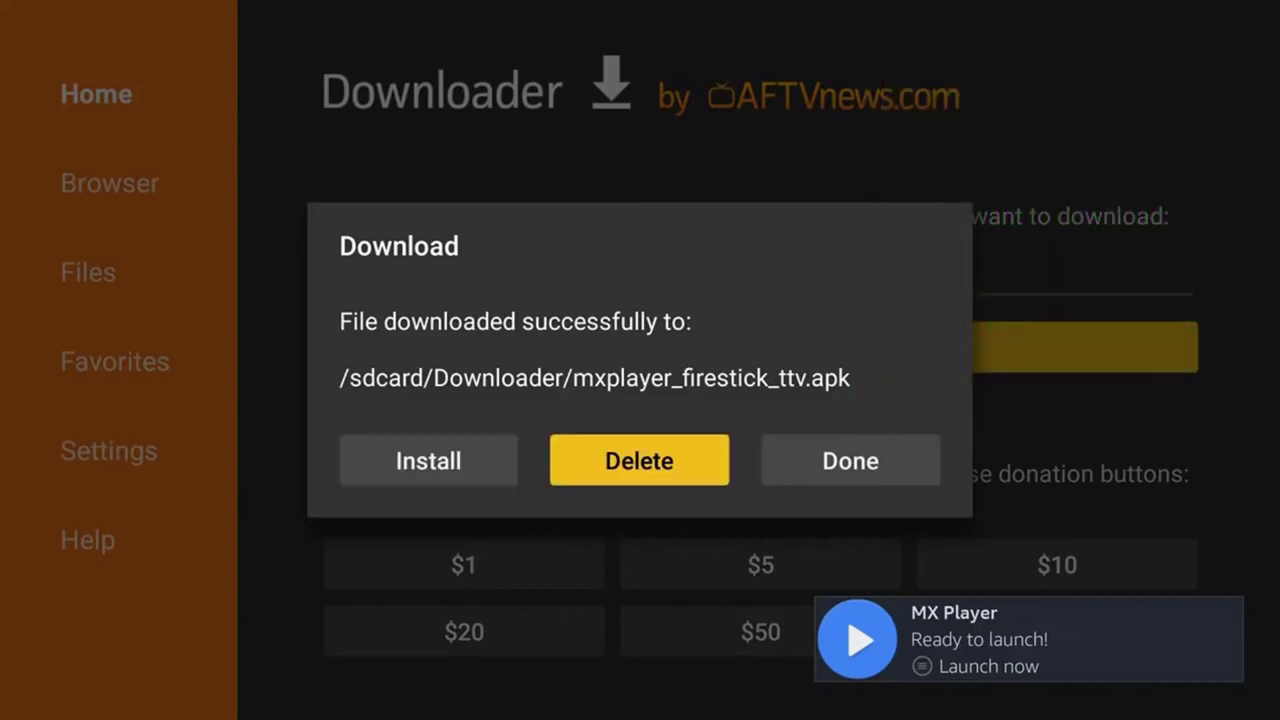
key(Return)
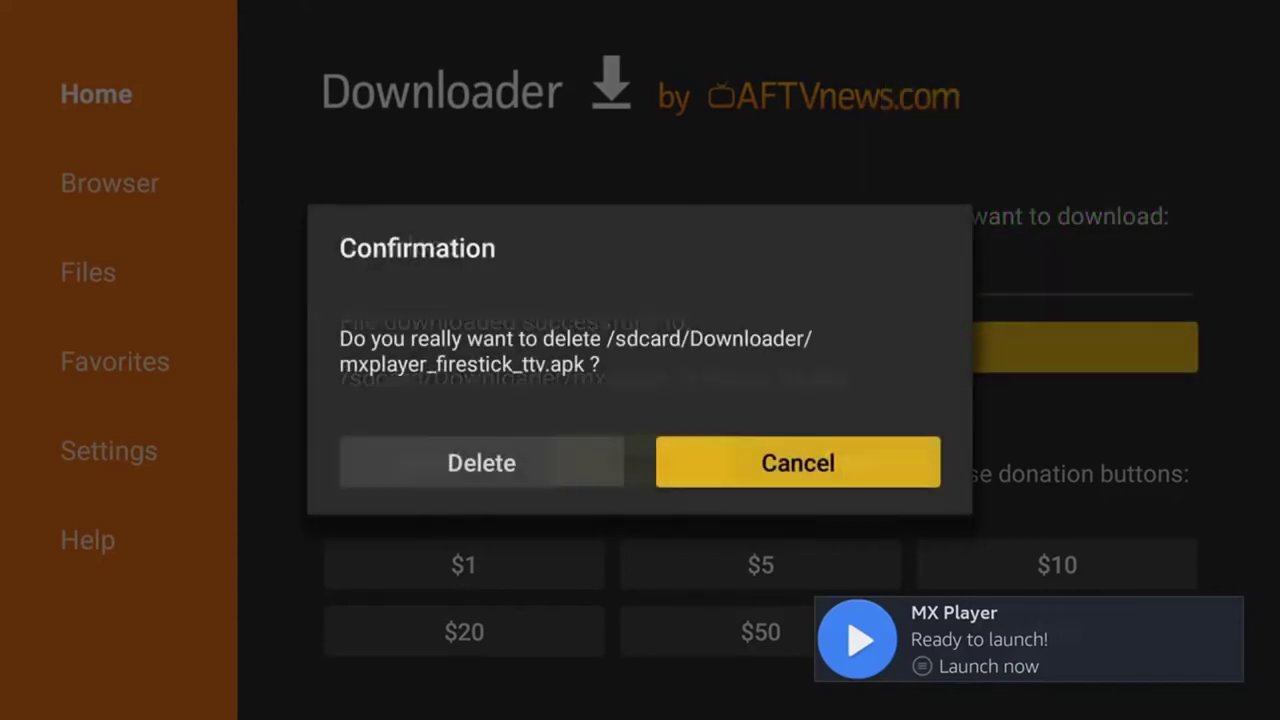
key(Left)
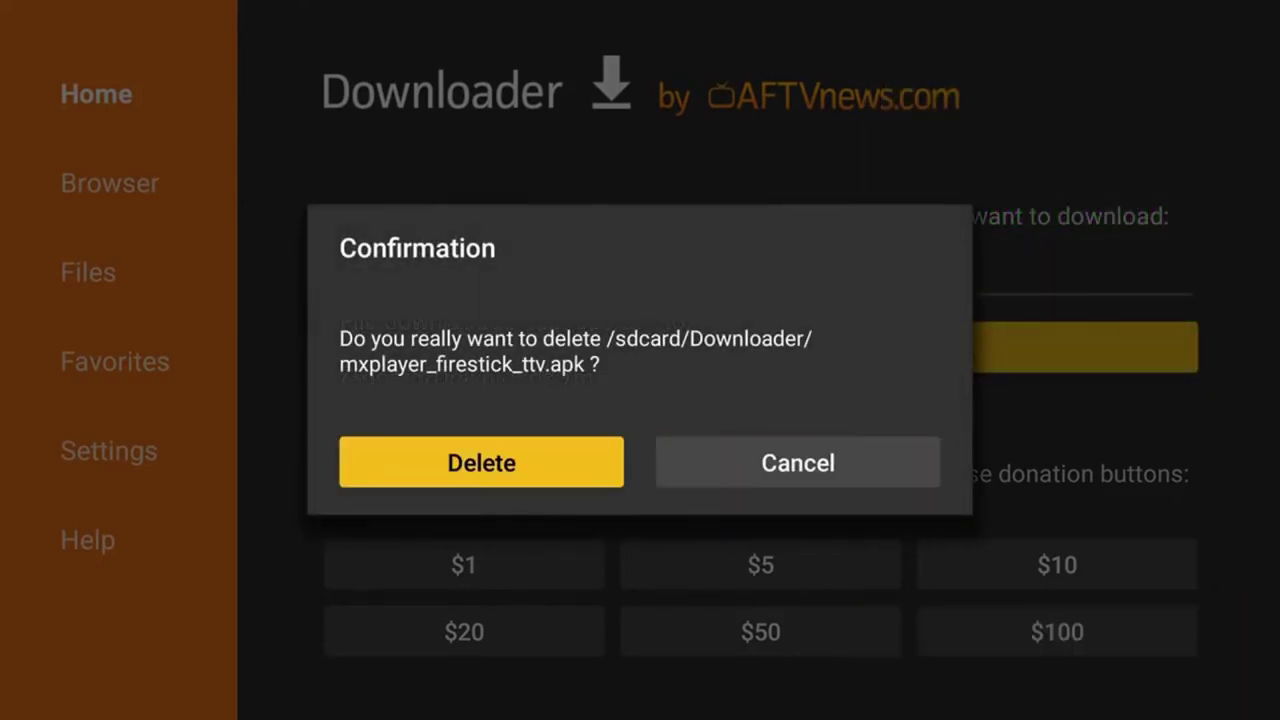
key(Return)
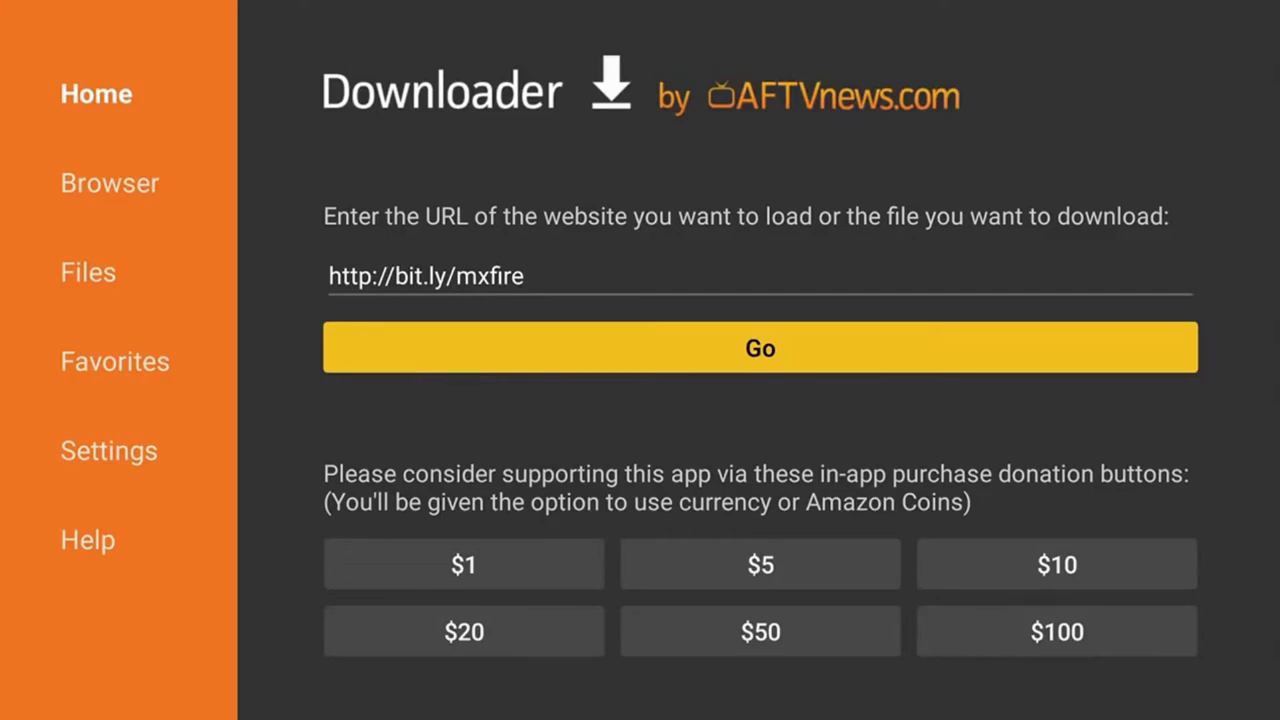
key(Home)
In the apps library, use the Terrarium TV tile's menu to move it to the front.
key(Return)
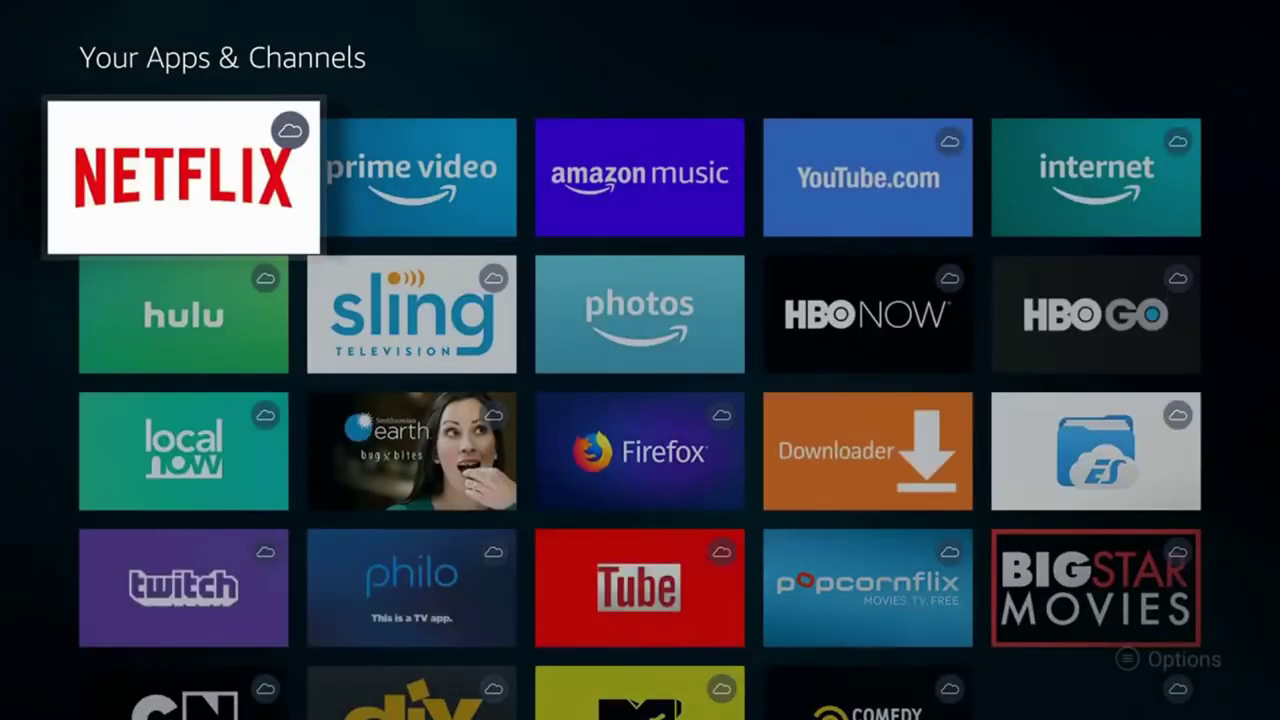
key(Down)
key(Down)
key(Down)
key(Down)
key(Down)
key(Down)
key(Down)
key(Down)
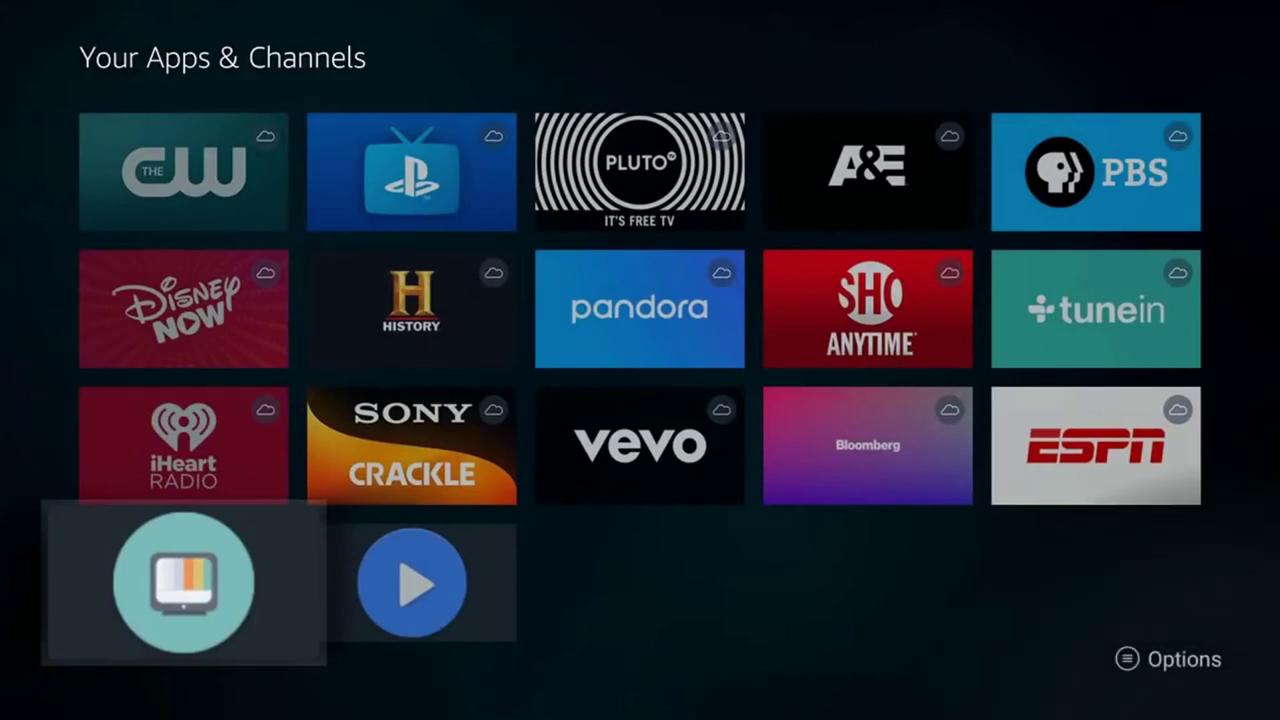
key(Menu)
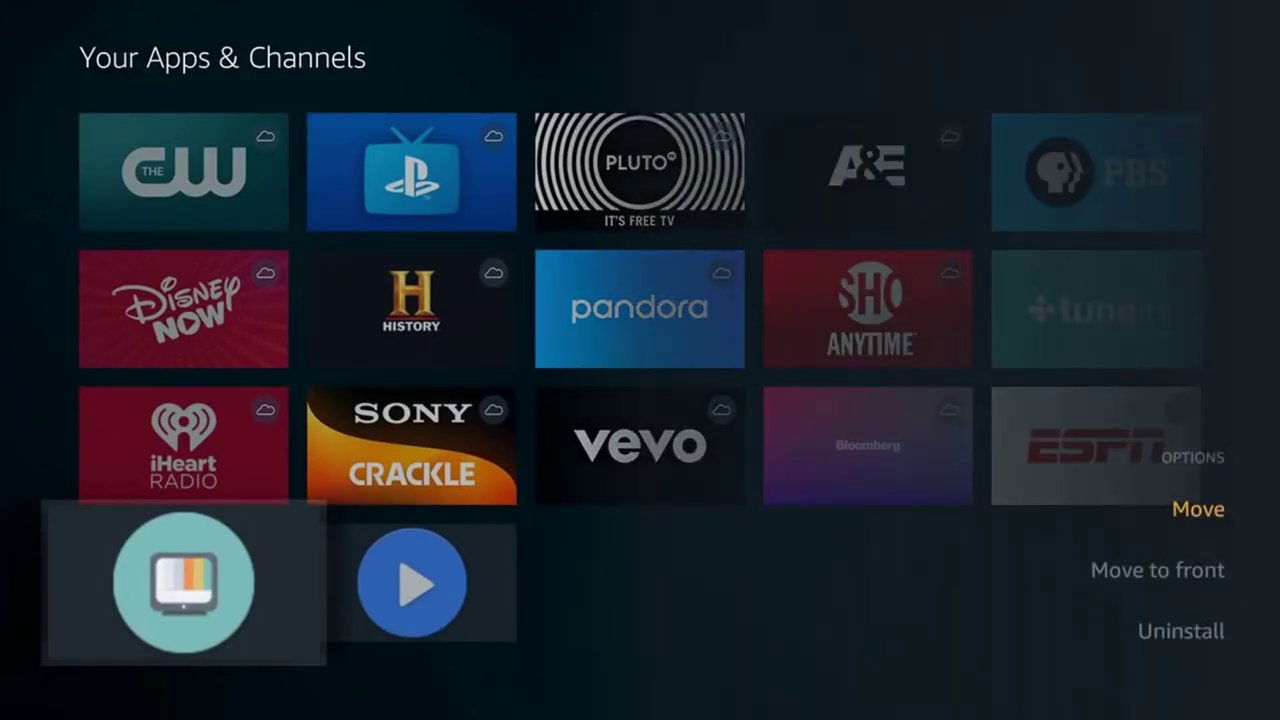
key(Down)
key(Return)
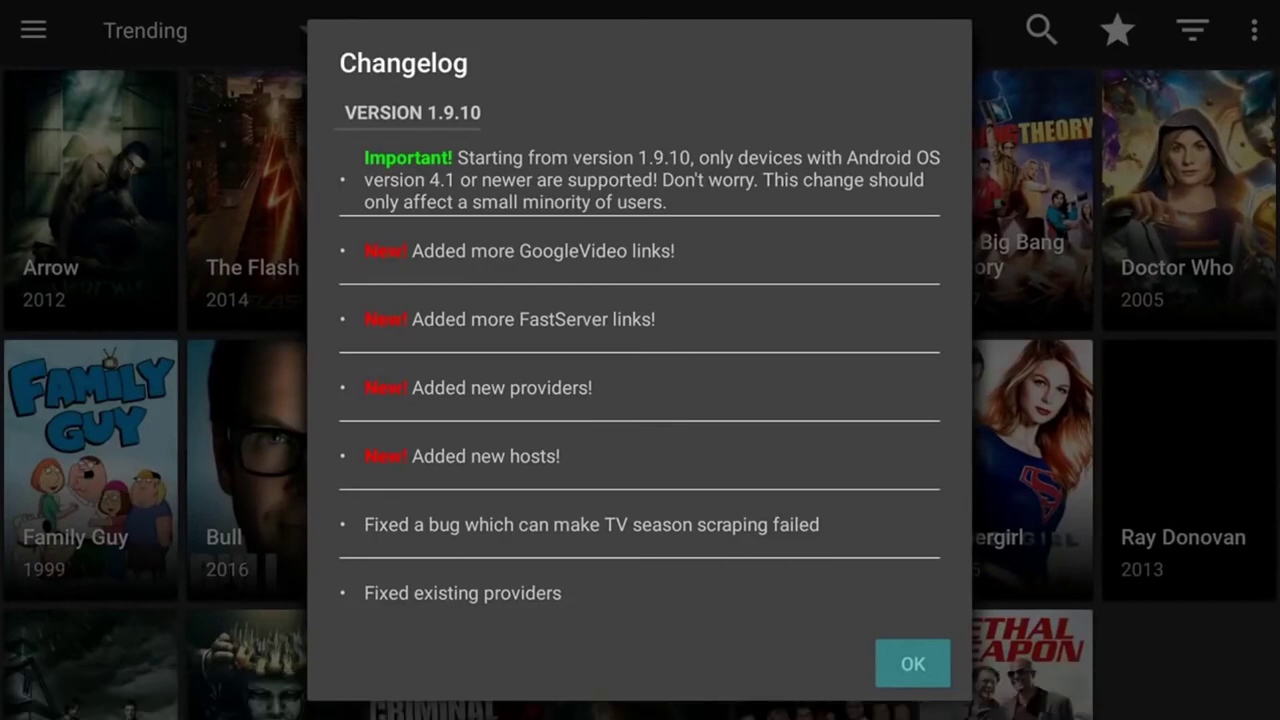
Dismiss the Terrarium TV changelog and set MX Player as the default video player.
key(Return)
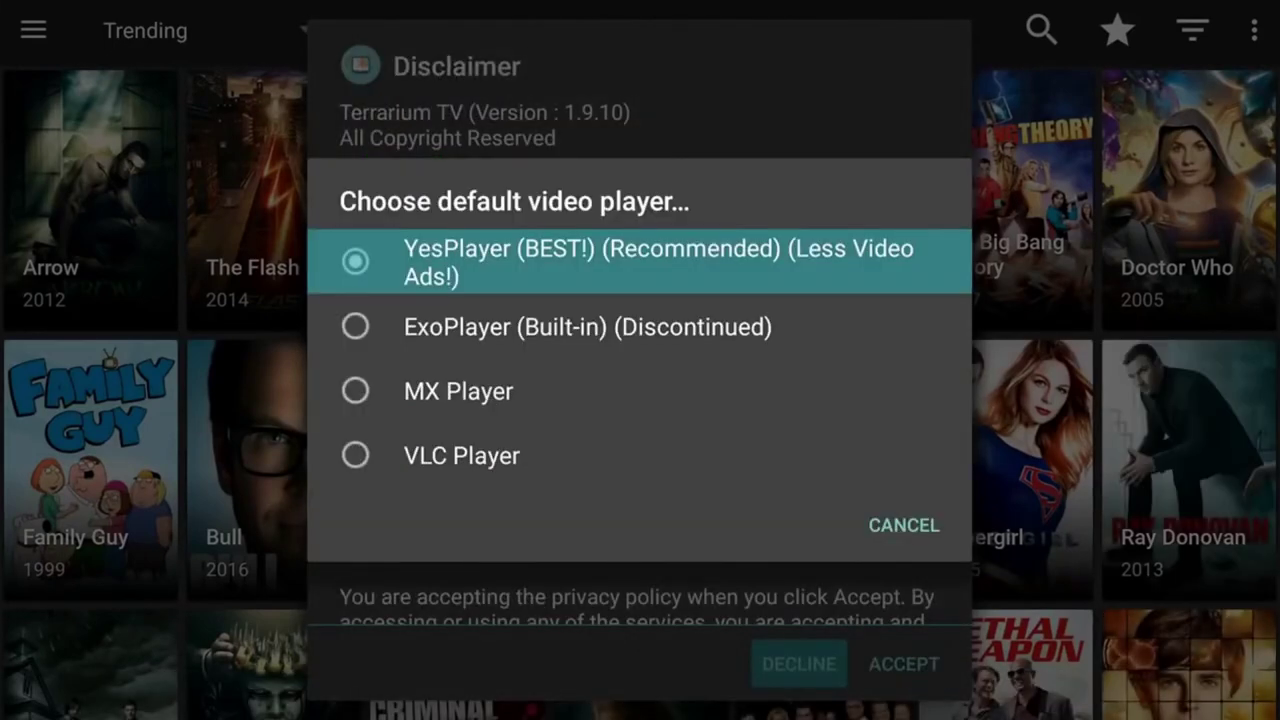
key(Down)
key(Down)
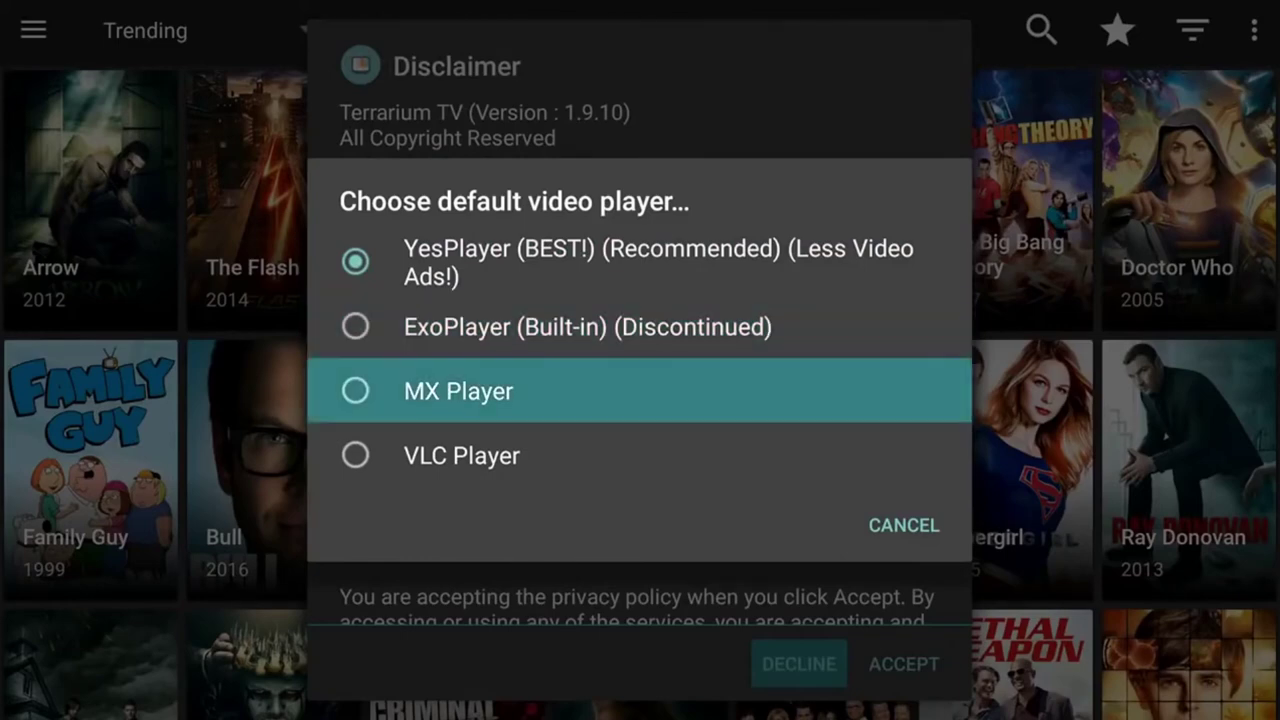
key(Return)
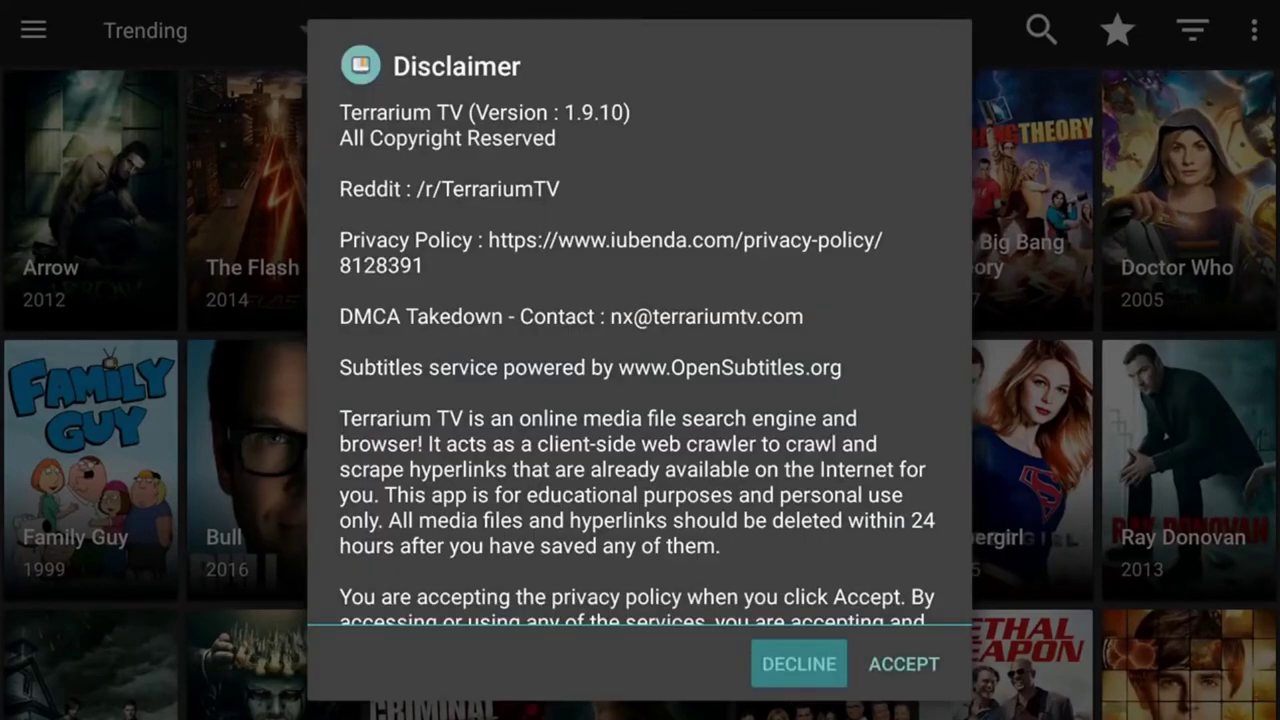
Scroll through the disclaimer and accept it.
scroll(639, 360, down, 3)
scroll(639, 360, down, 5)
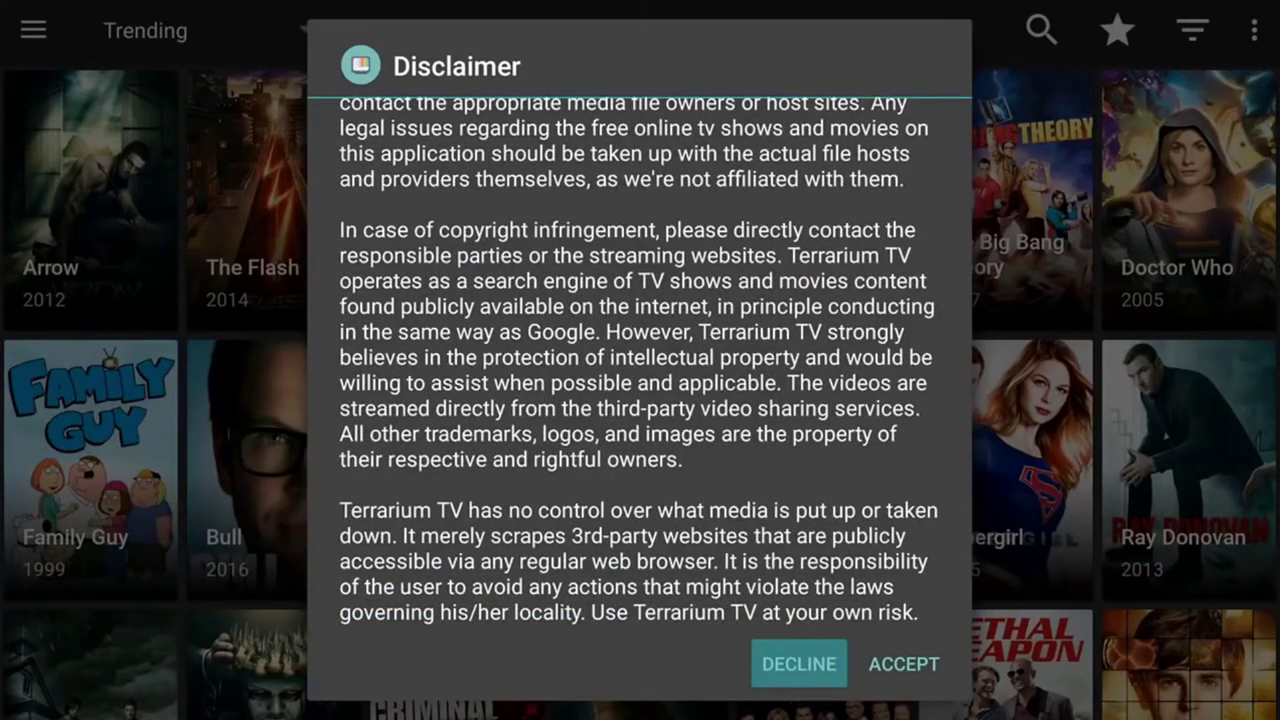
key(Right)
key(Return)
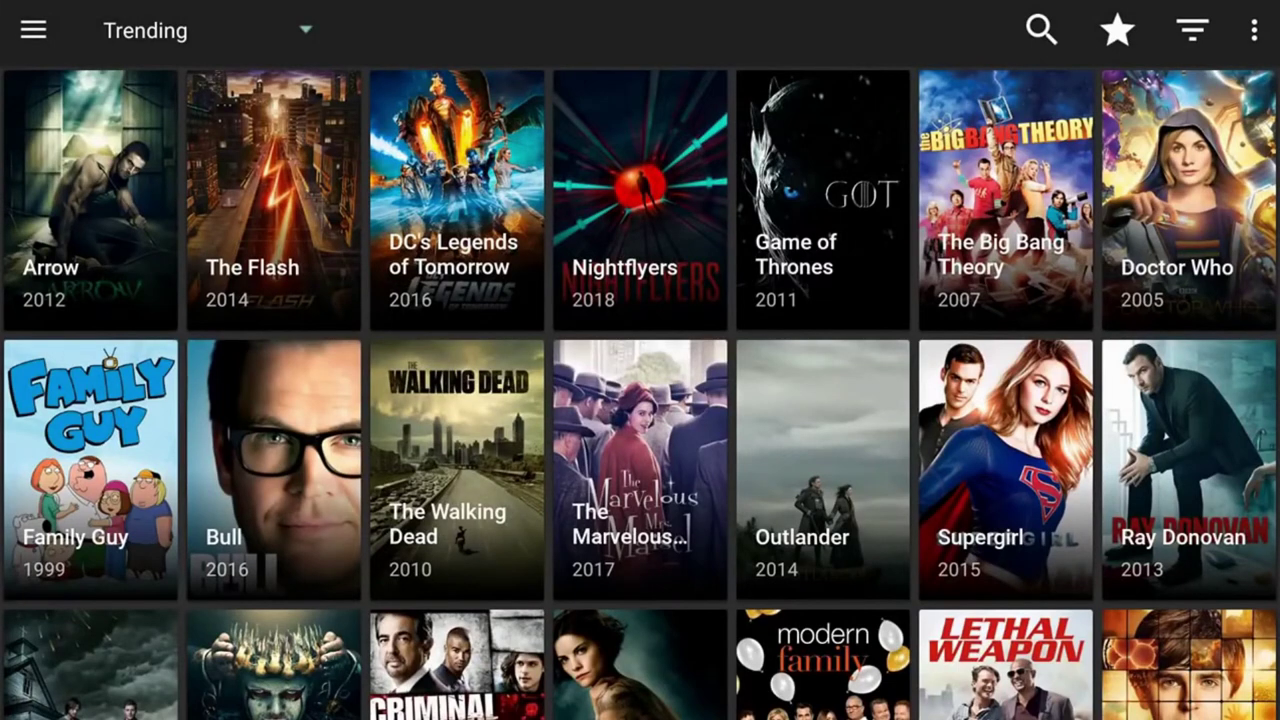
Open the Arrow show from the Trending grid and show its seasons.
key(Down)
key(Left)
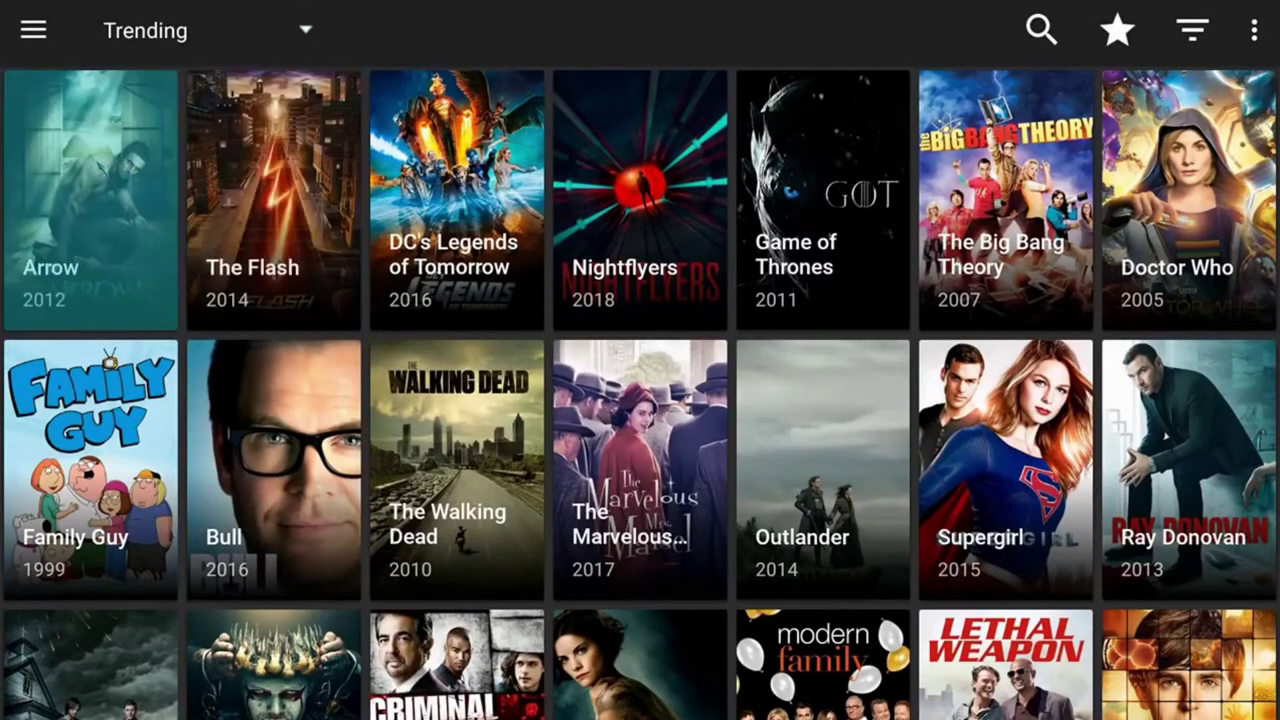
key(Return)
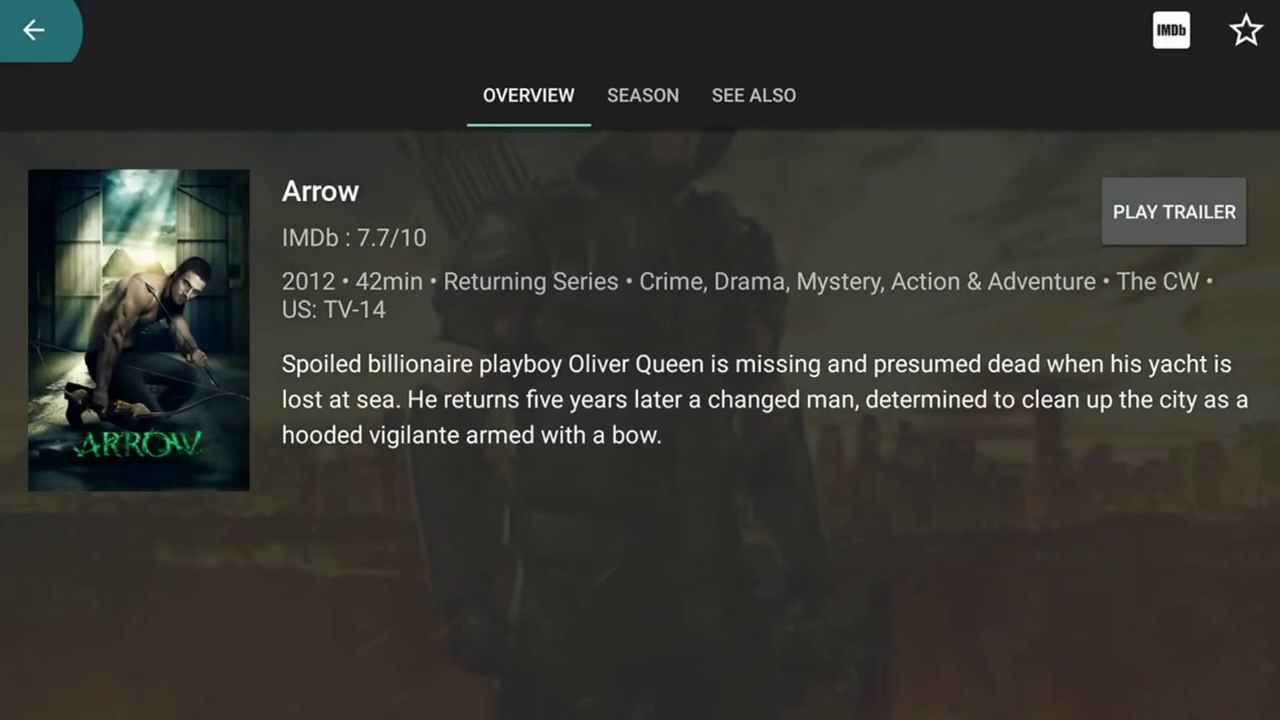
key(Down)
key(Right)
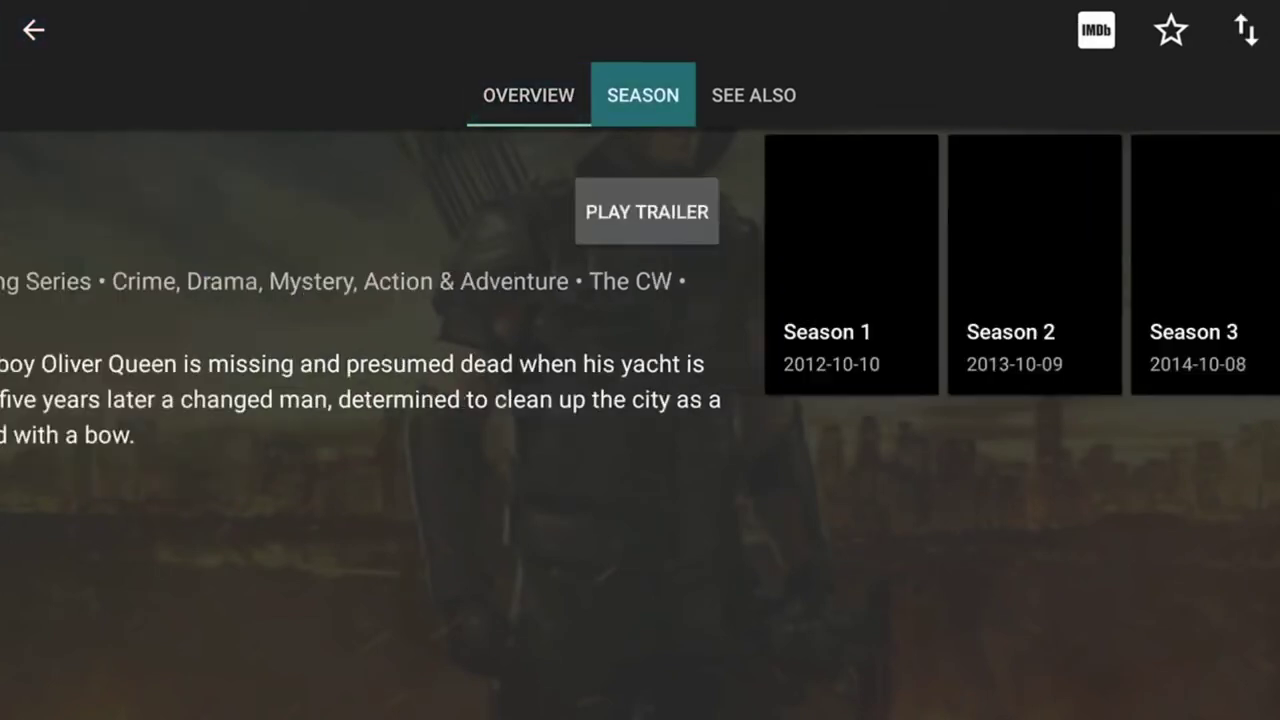
key(Down)
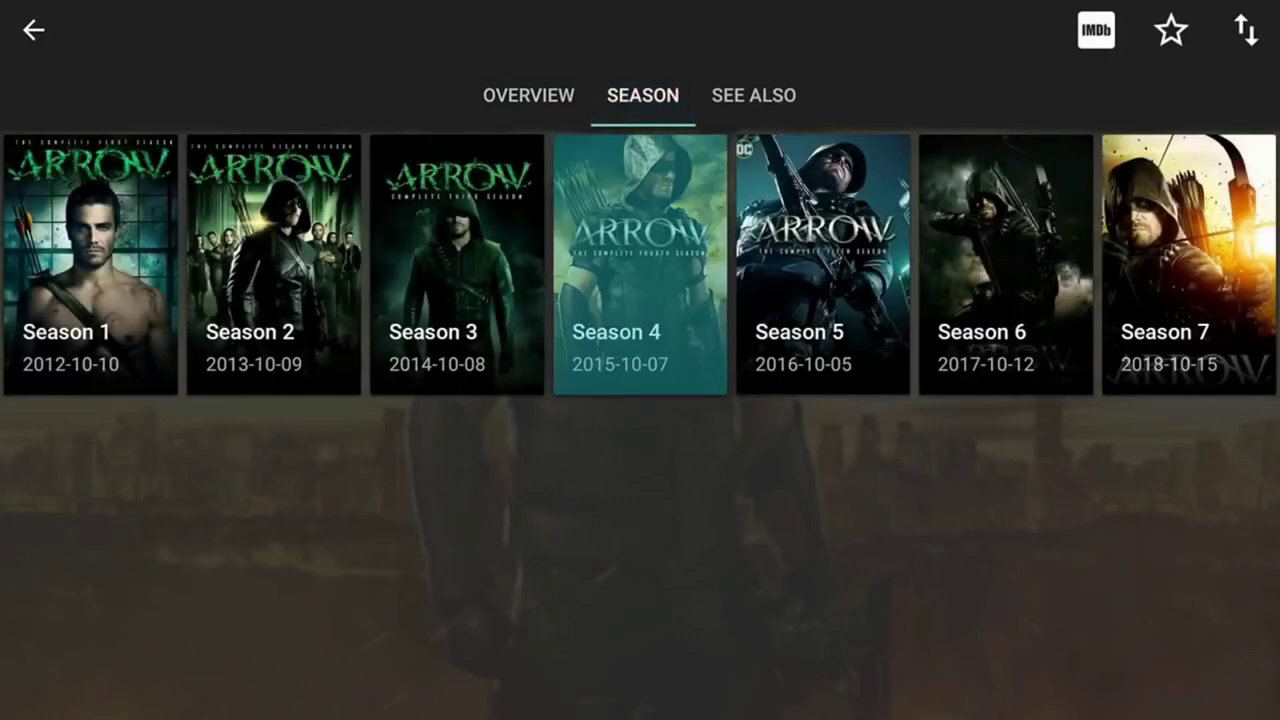
key(Right)
Browse Arrow's related shows (Supergirl, Gotham) and return to the SEASON tab.
key(Up)
key(Right)
key(Up)
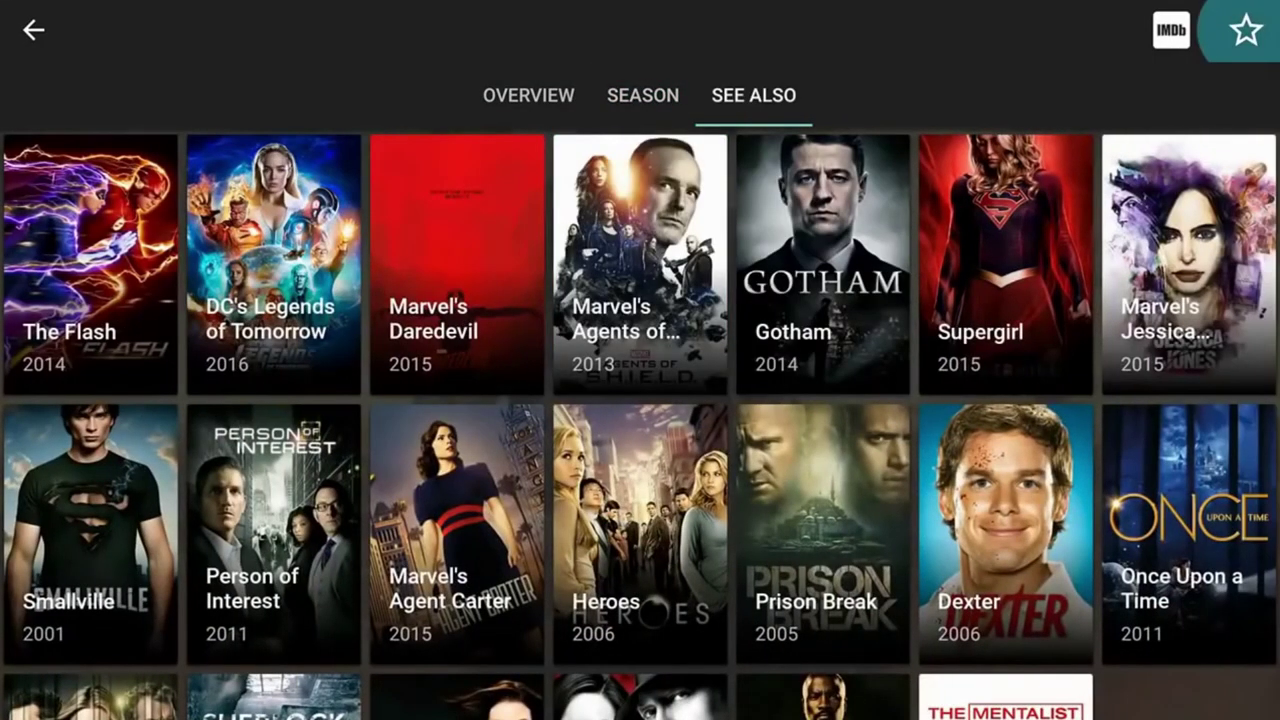
key(Left)
key(Down)
key(Left)
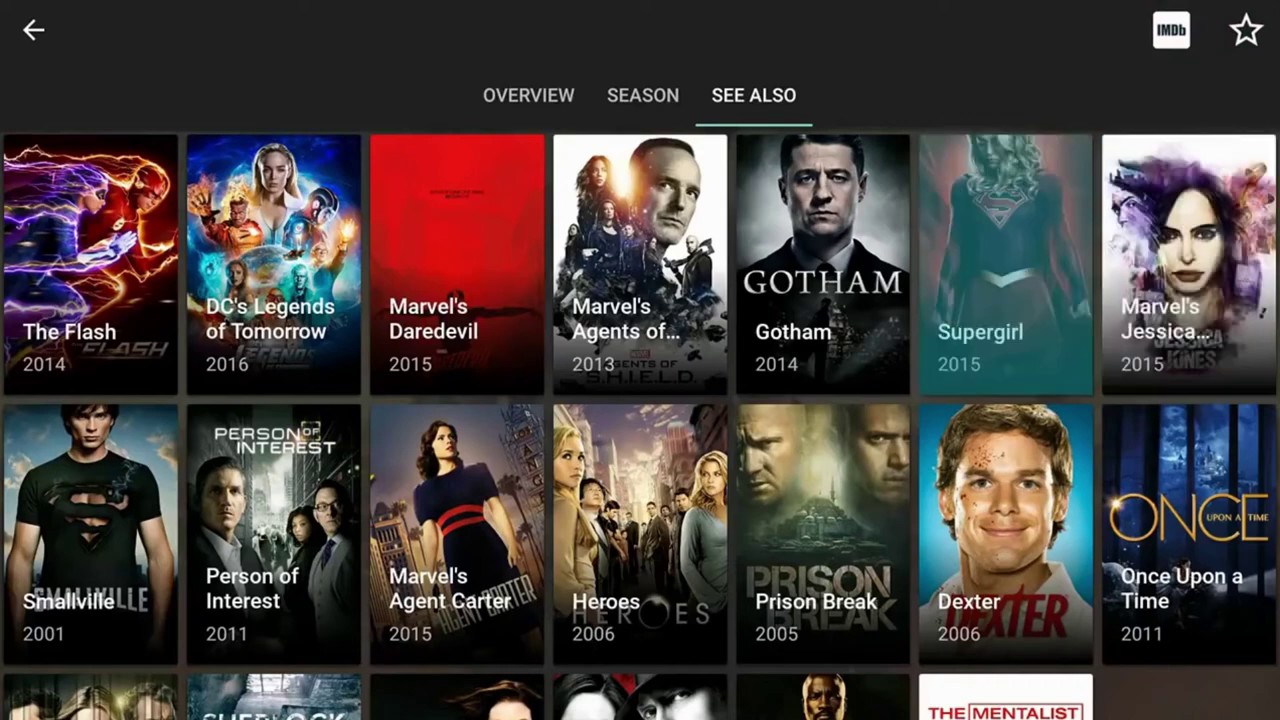
key(Left)
key(Left)
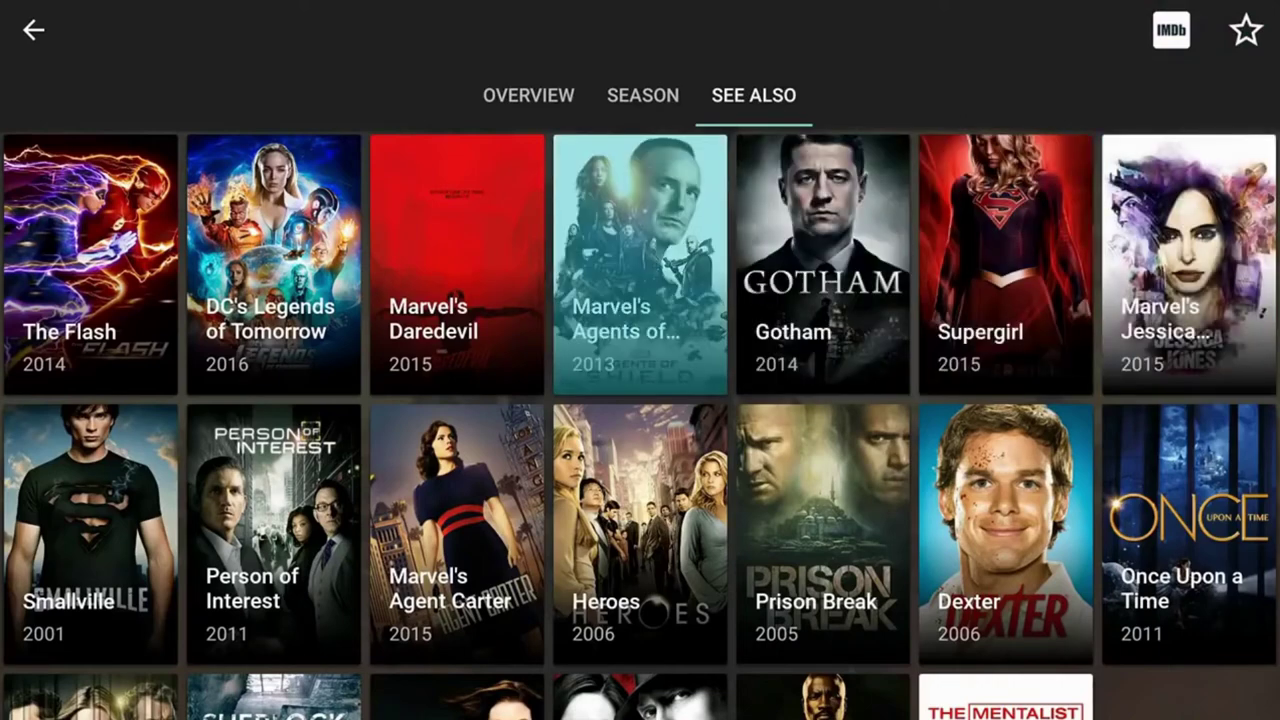
key(Left)
key(Left)
key(Up)
key(Right)
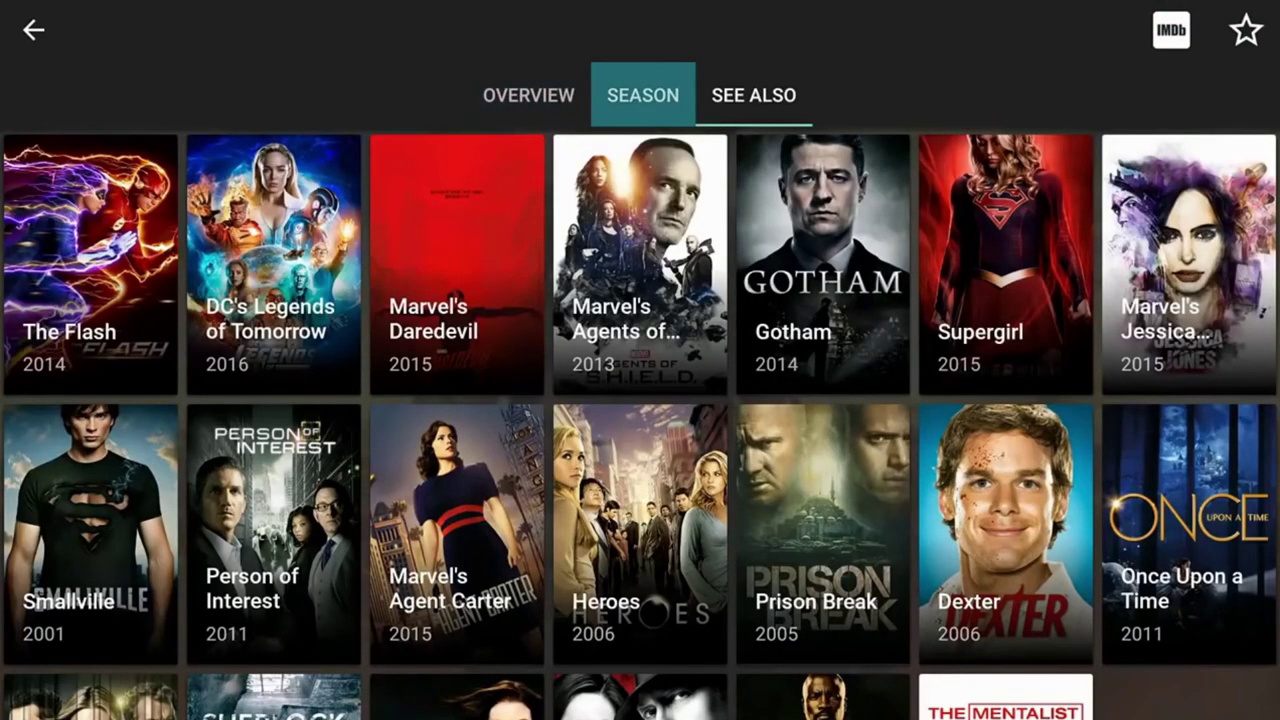
key(Return)
Sort Arrow's seasons newest first and open Season 7.
key(Down)
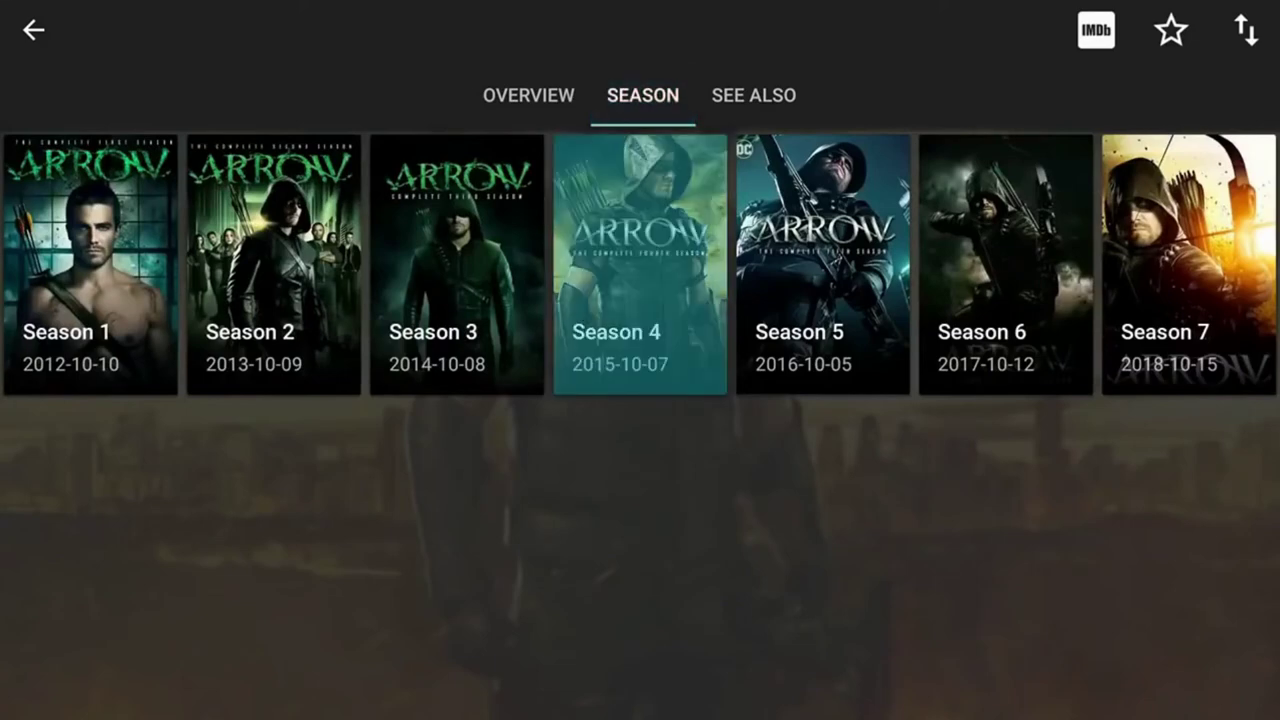
key(Up)
key(Up)
key(Right)
key(Right)
key(Return)
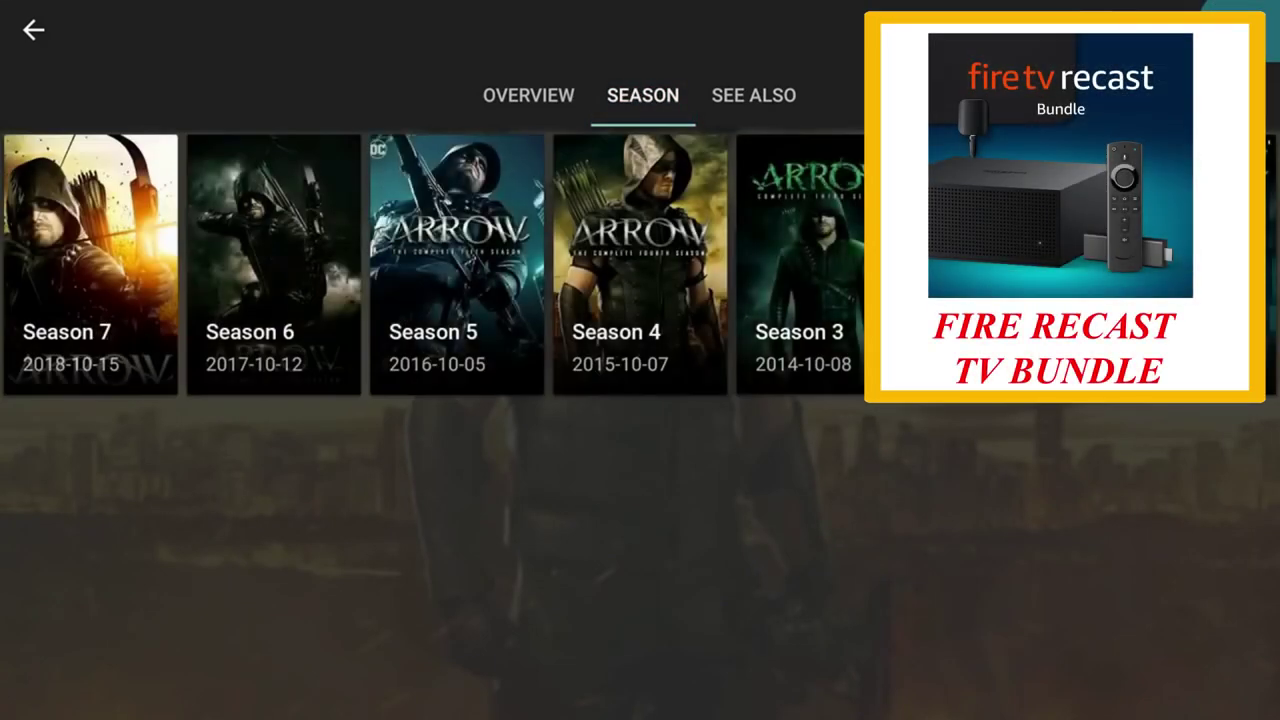
key(Down)
key(Left)
key(Left)
key(Left)
key(Left)
key(Left)
key(Left)
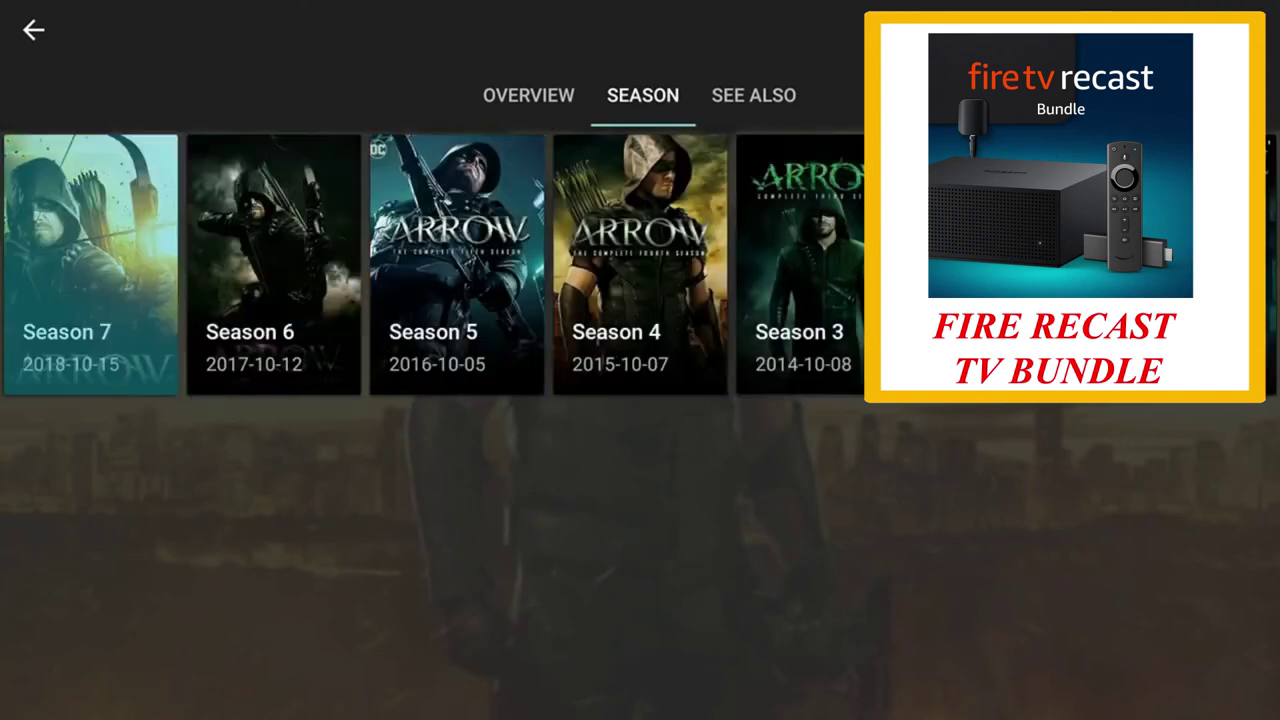
key(Return)
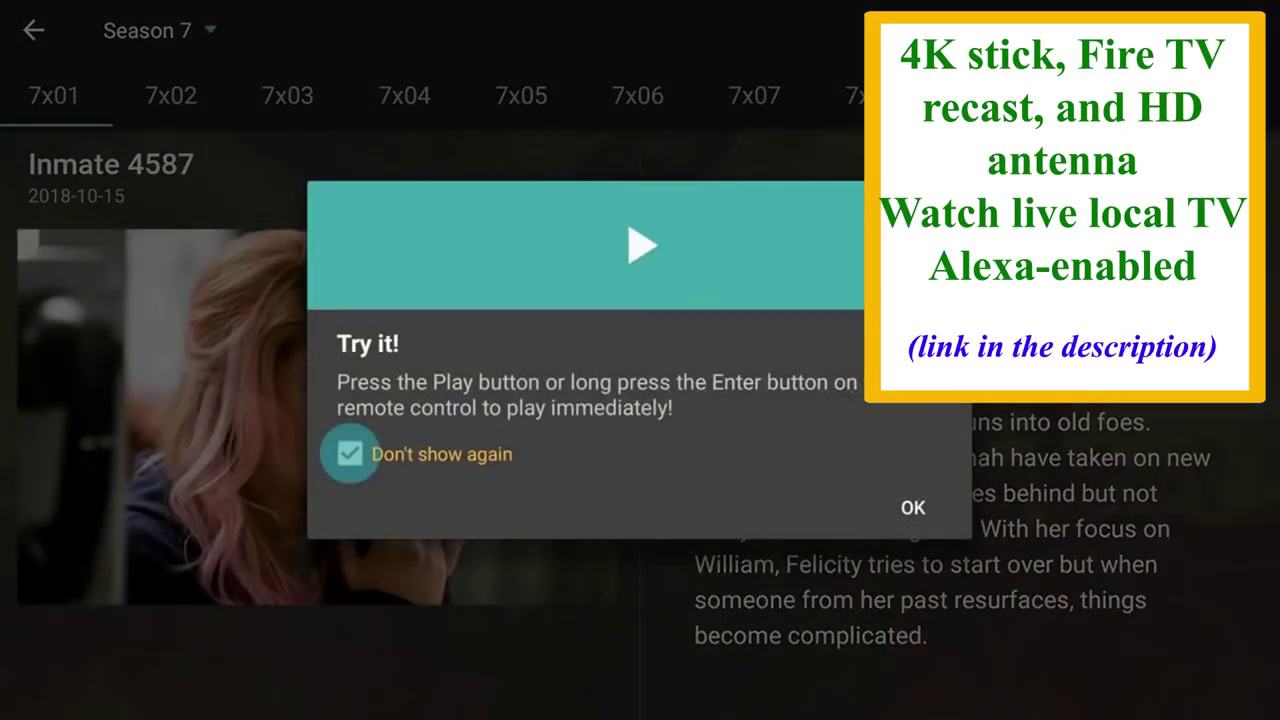
Close the Try it! tip with Don't show again, then pick episode 7x09, Elseworlds (II).
key(Down)
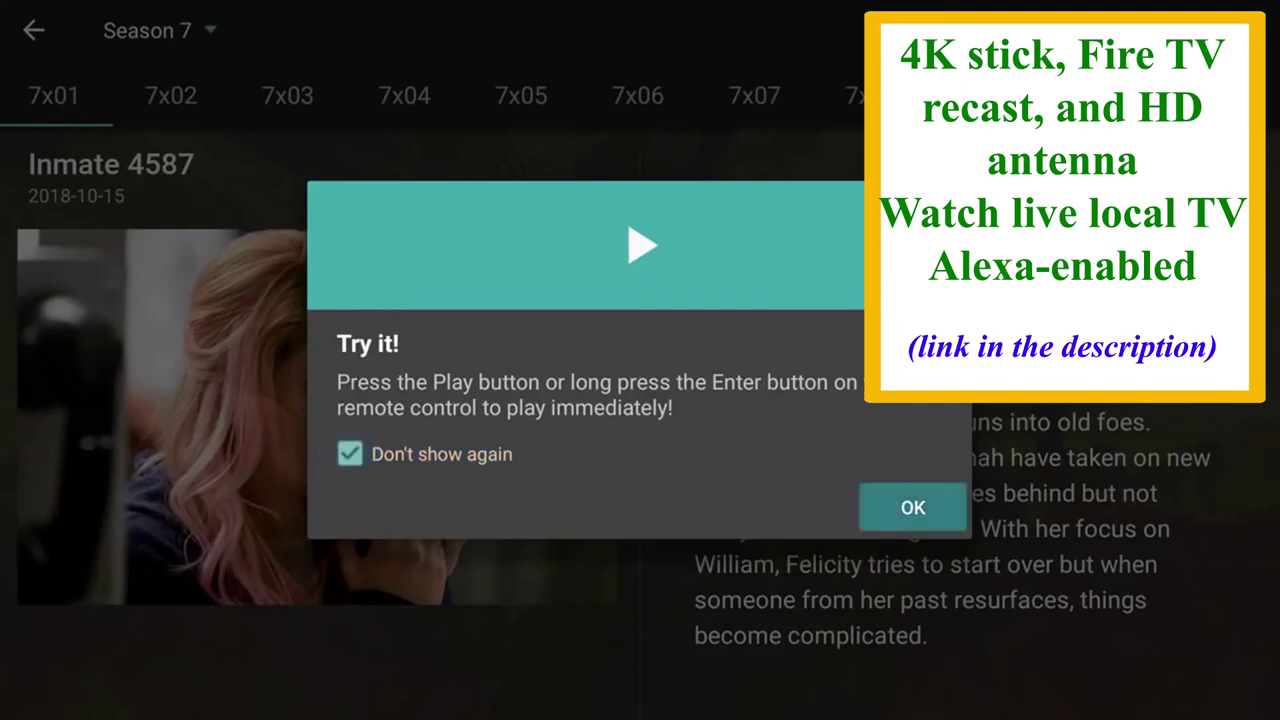
key(Return)
key(Right)
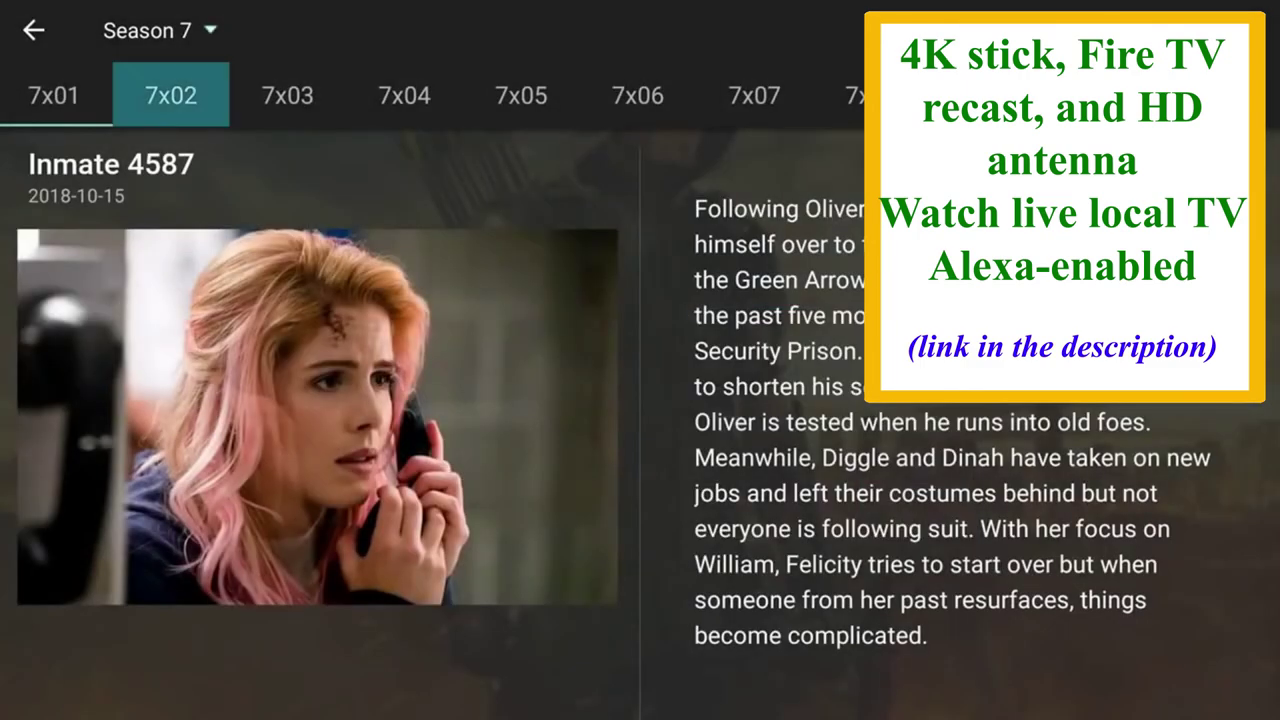
key(Right)
key(Right)
key(Right)
key(Right)
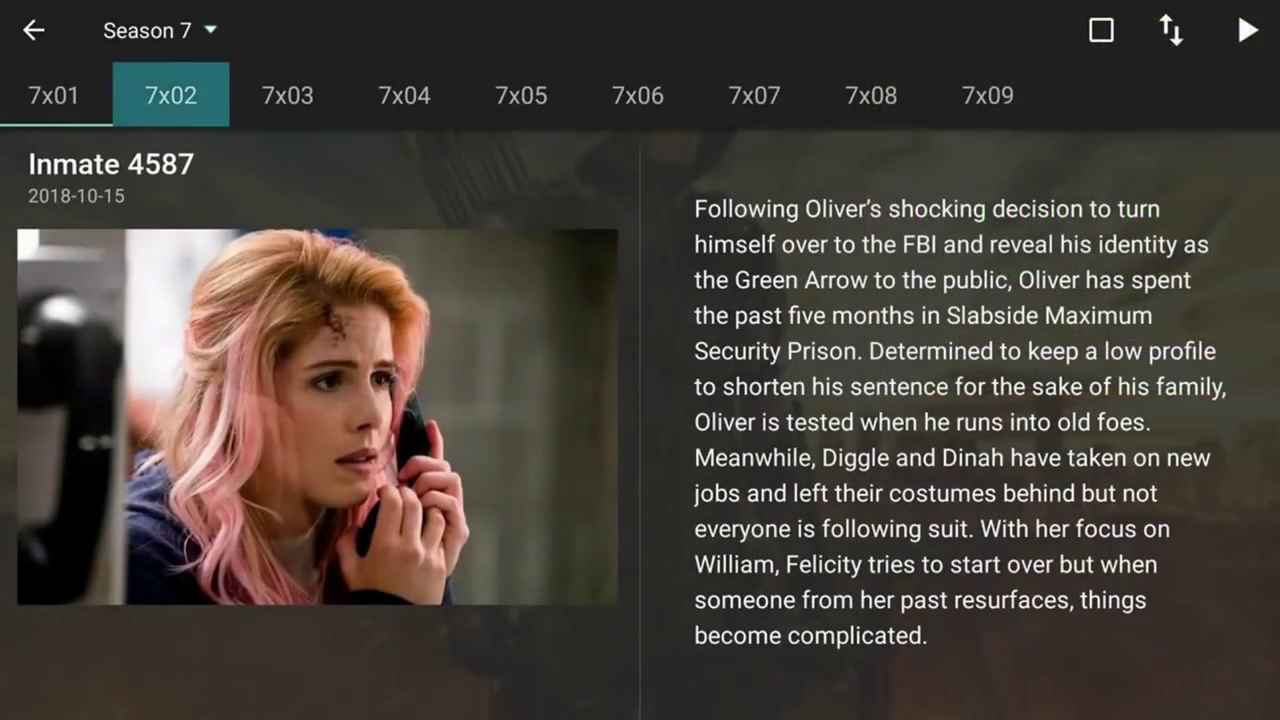
key(Right)
key(Right)
key(Right)
key(Right)
key(Return)
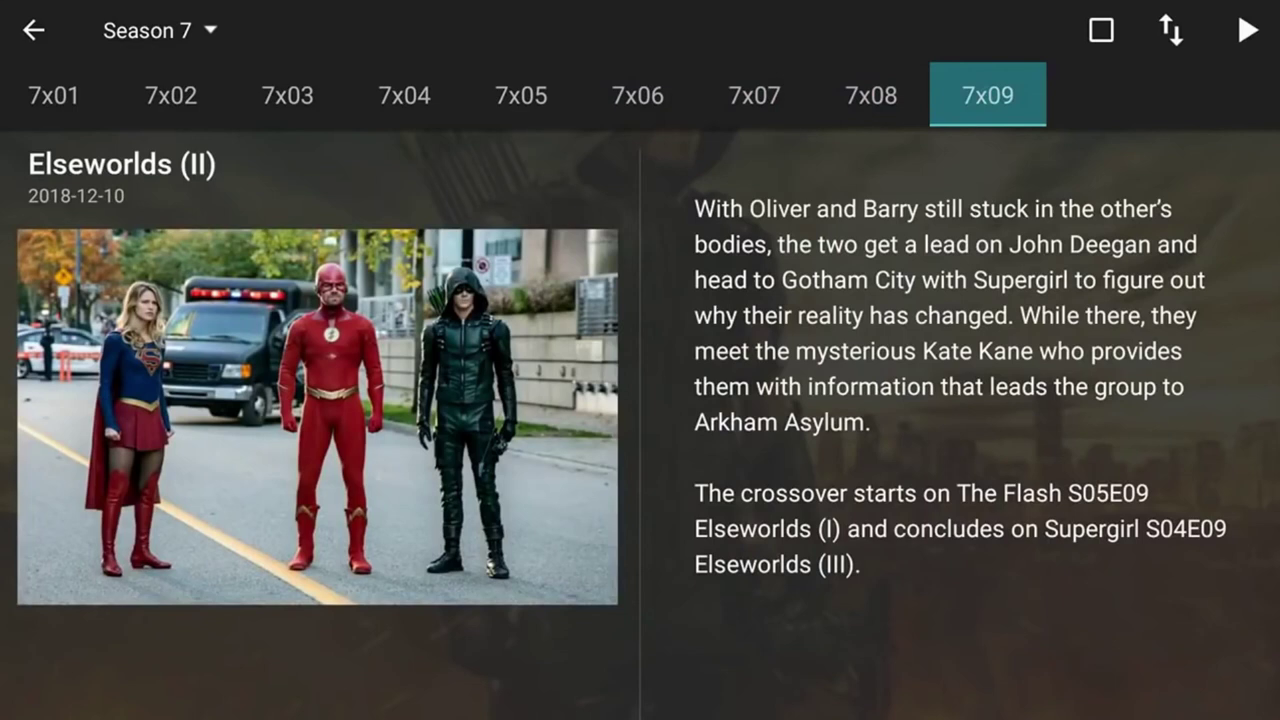
Highlight the play option for Arrow episode 7x09.
key(Down)
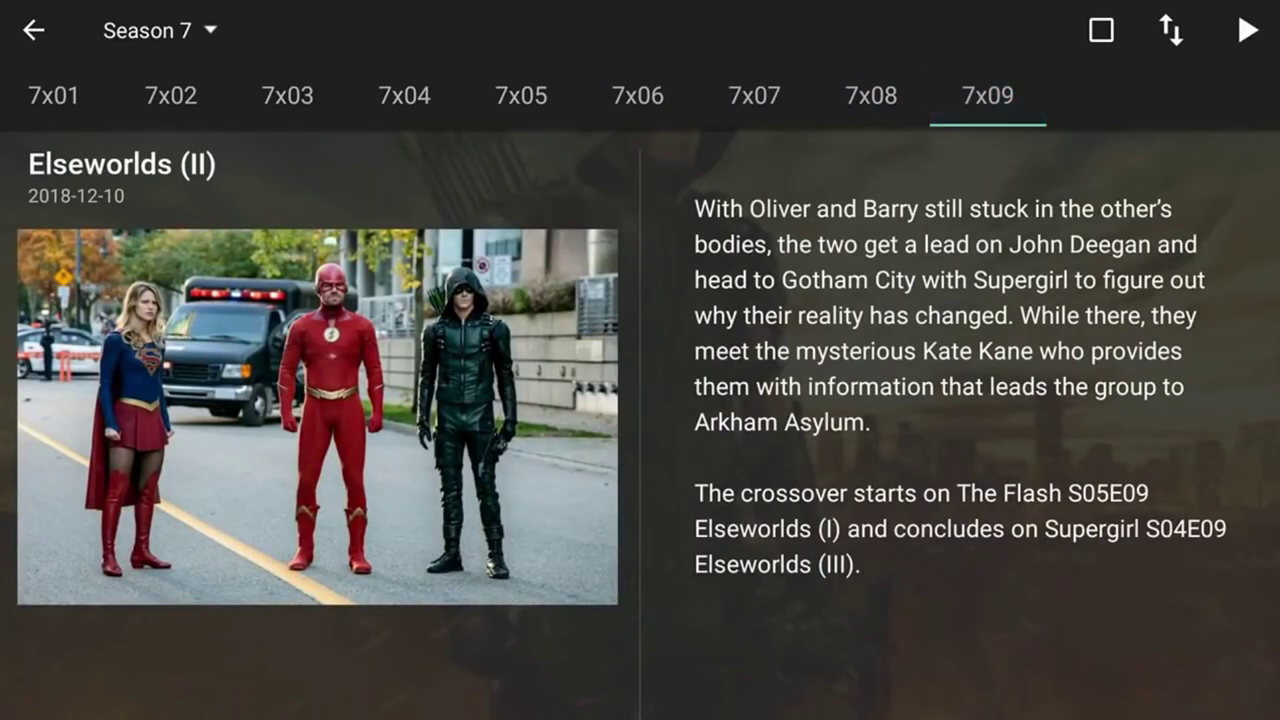
key(Up)
key(Up)
key(Right)
key(Right)
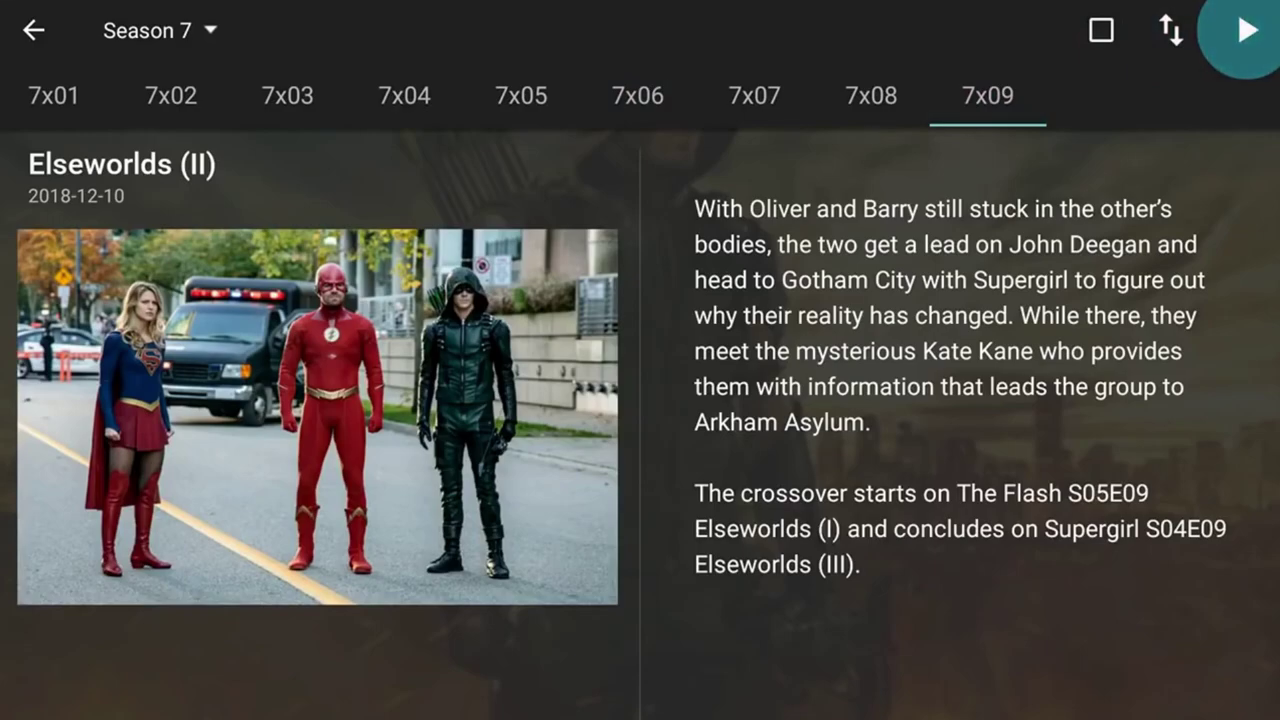
Start the source search for 7x09 and dismiss the buffering and Switch video player tips.
key(Return)
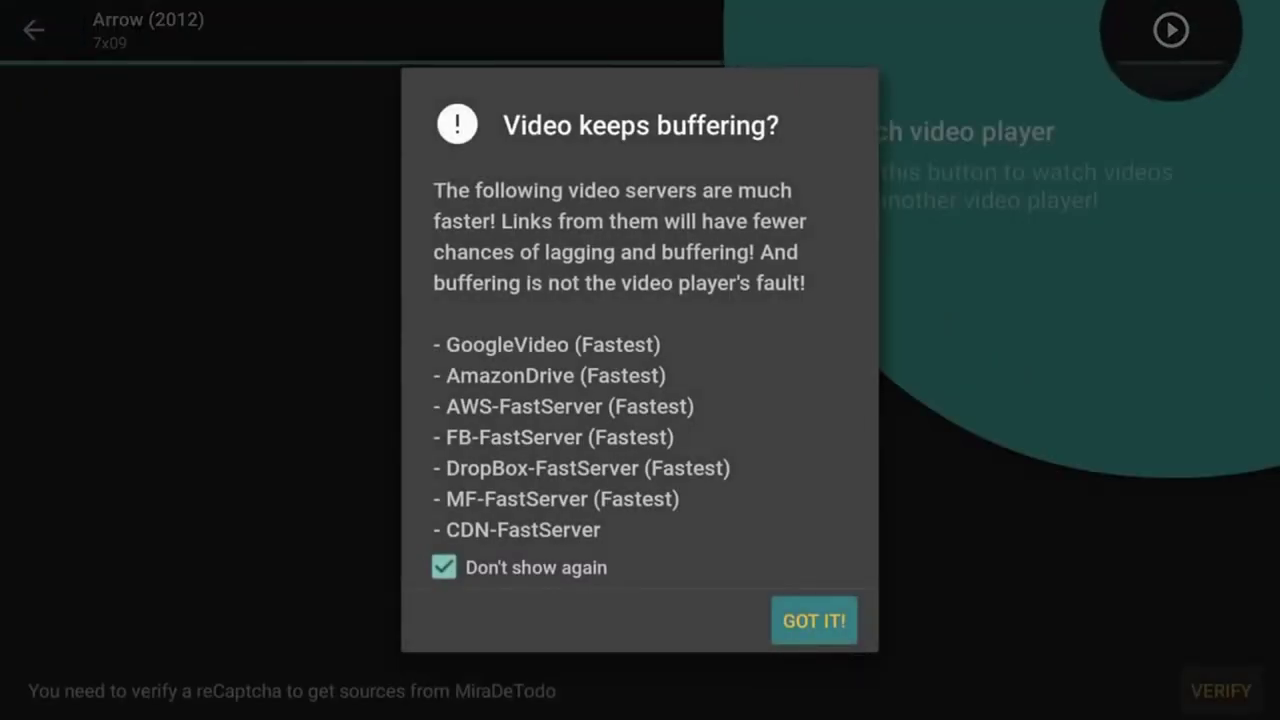
key(Return)
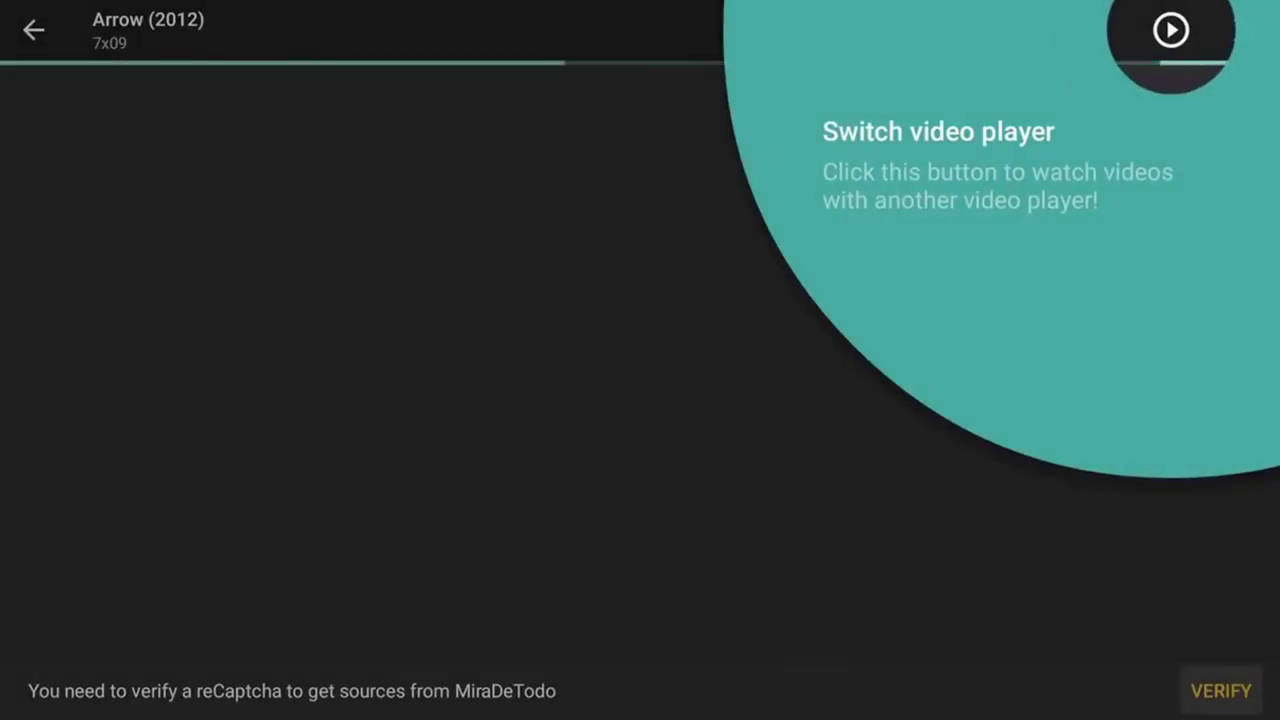
key(Return)
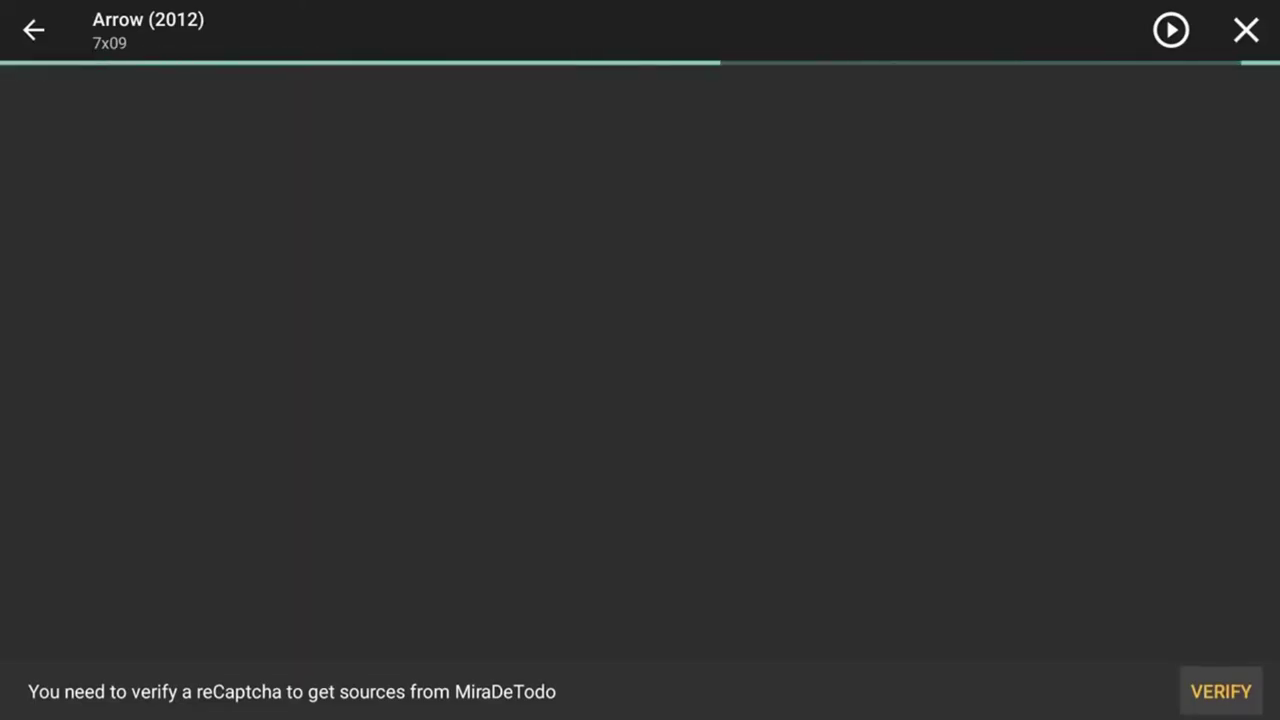